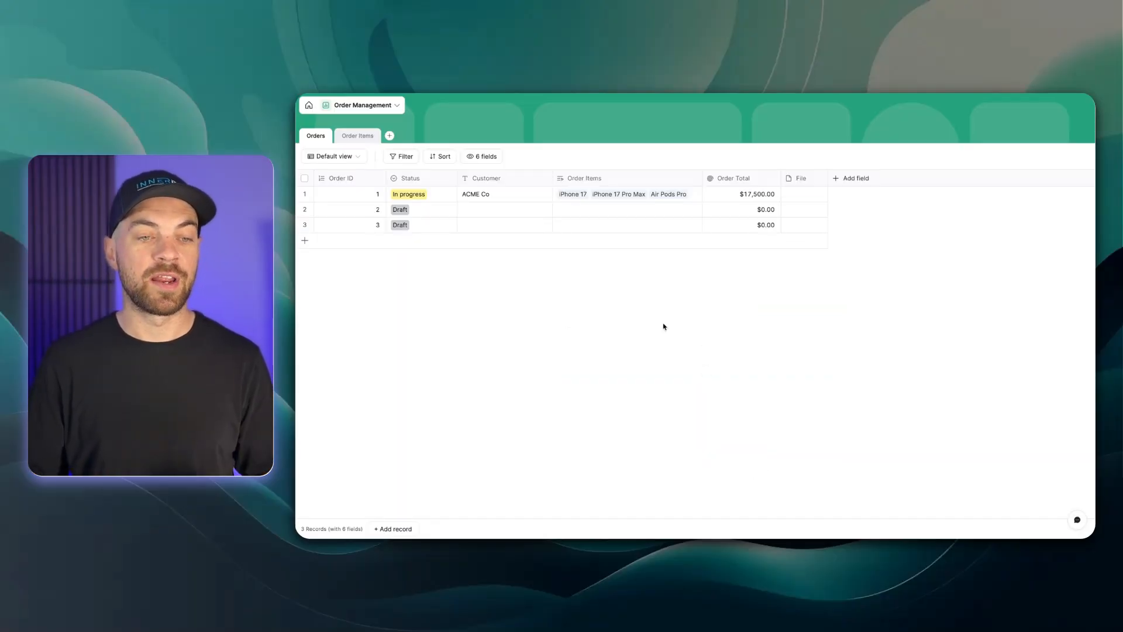
Review the Orders and Order Items tables of the Order Management database
click(353, 141)
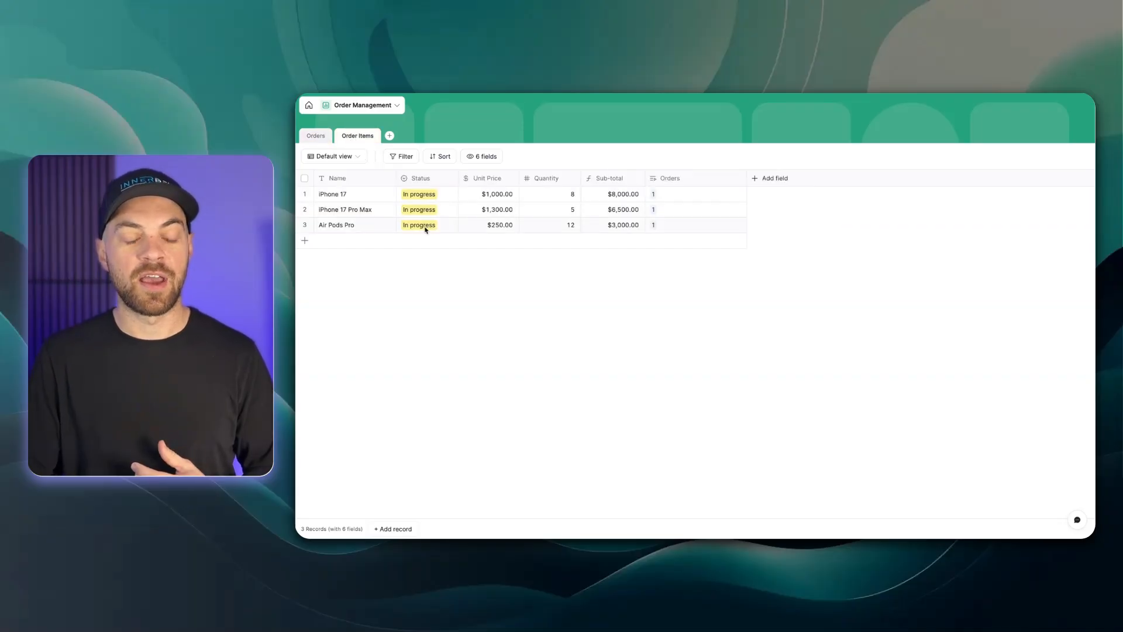
click(331, 137)
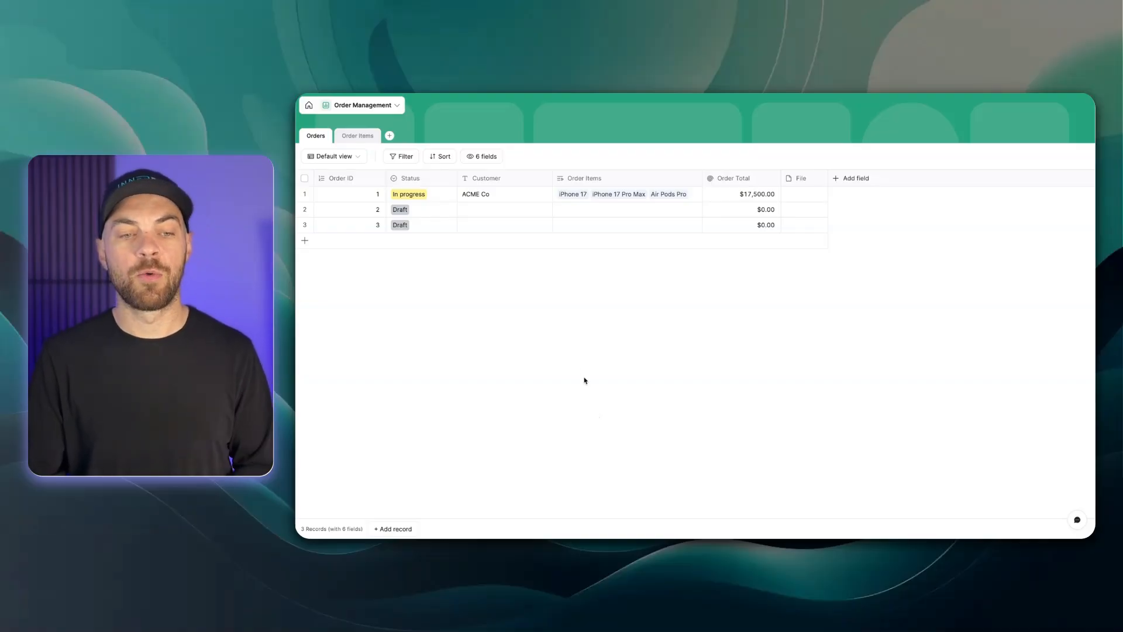
click(444, 197)
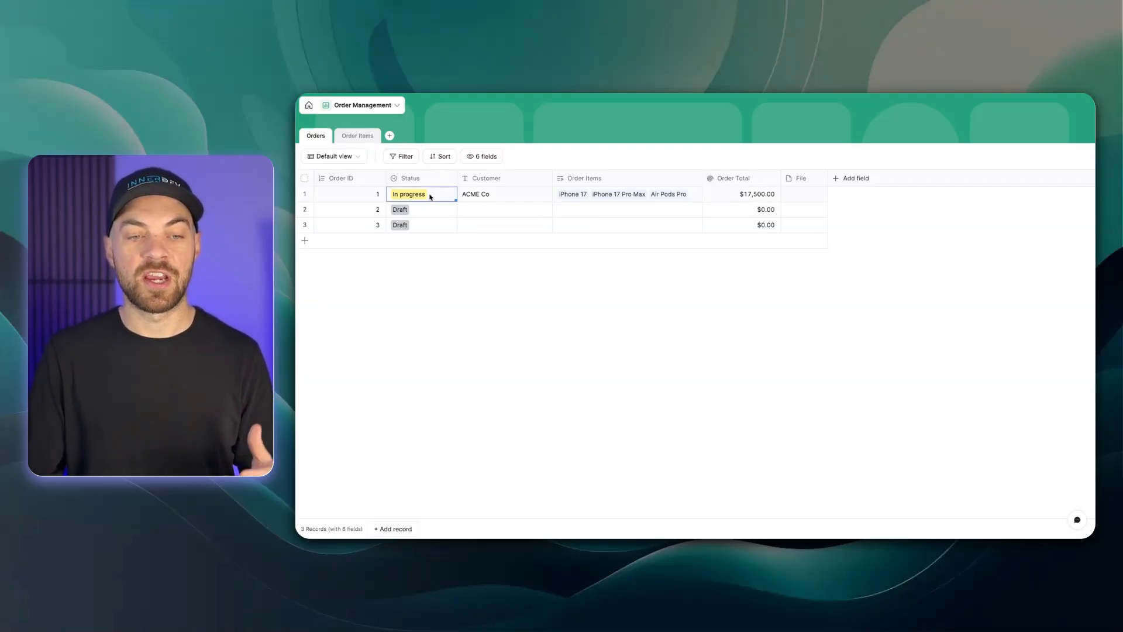
click(359, 136)
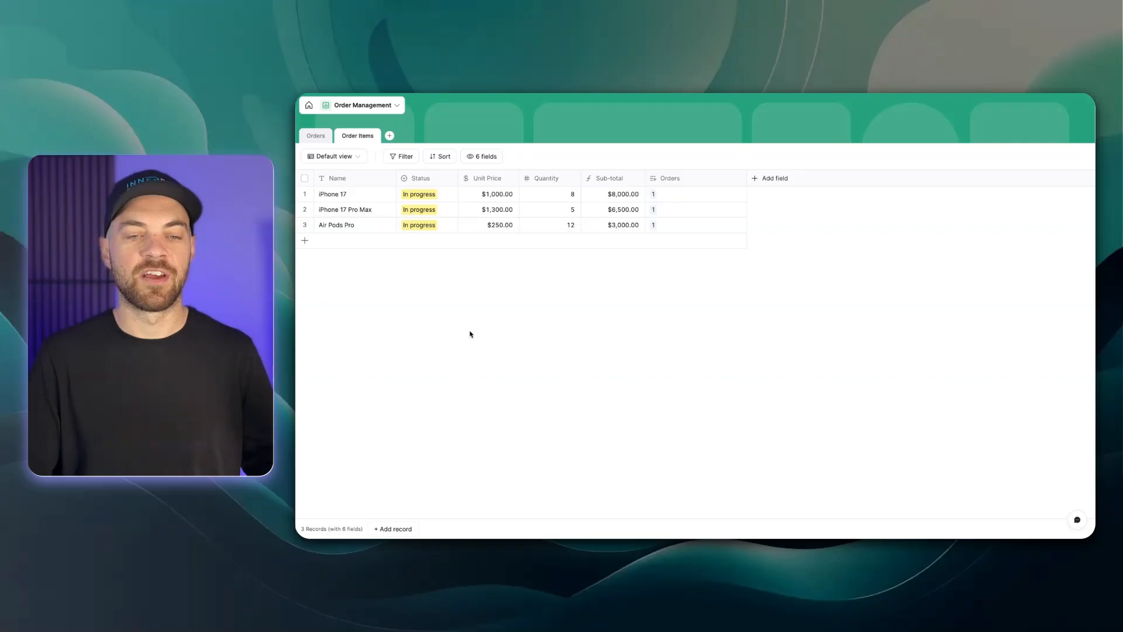
click(316, 136)
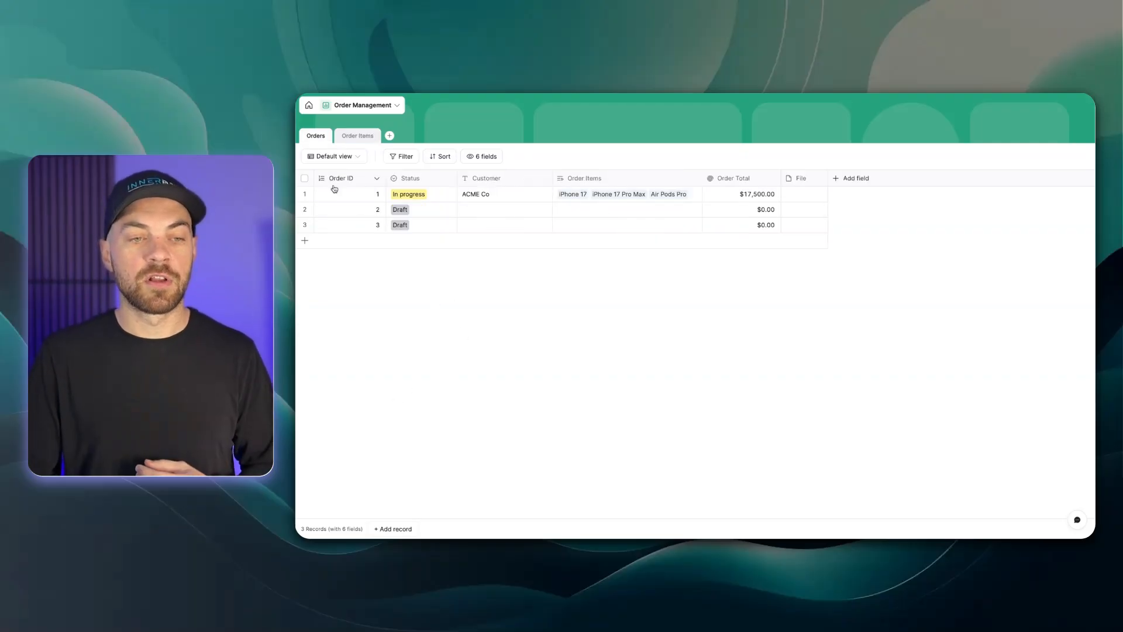
Go to the workflows area and start creating a new workflow
click(310, 107)
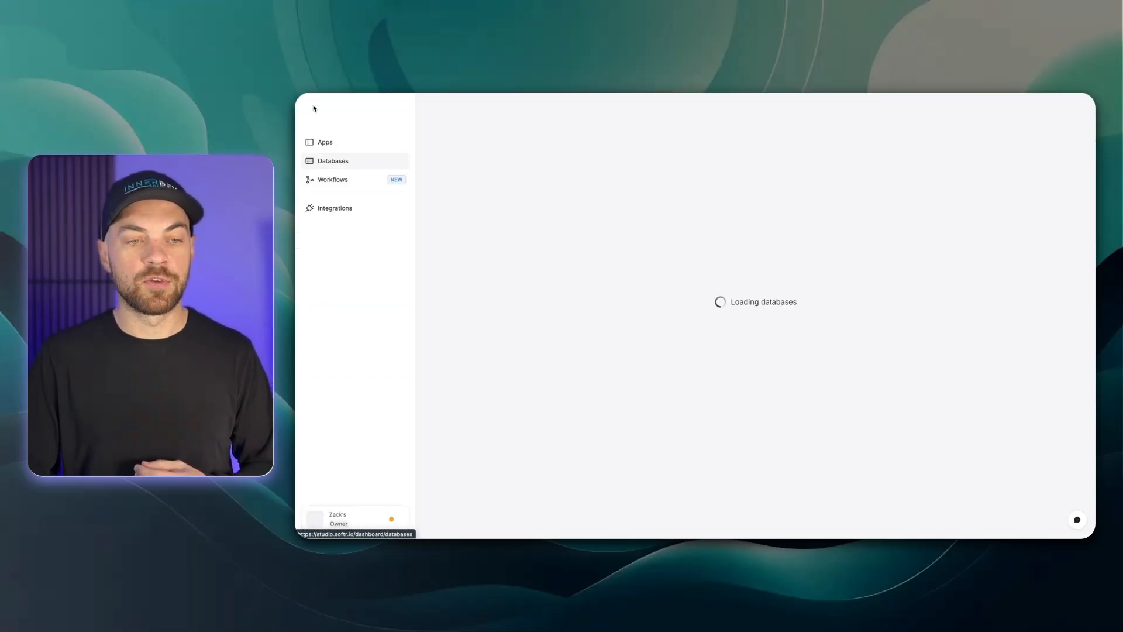
click(337, 187)
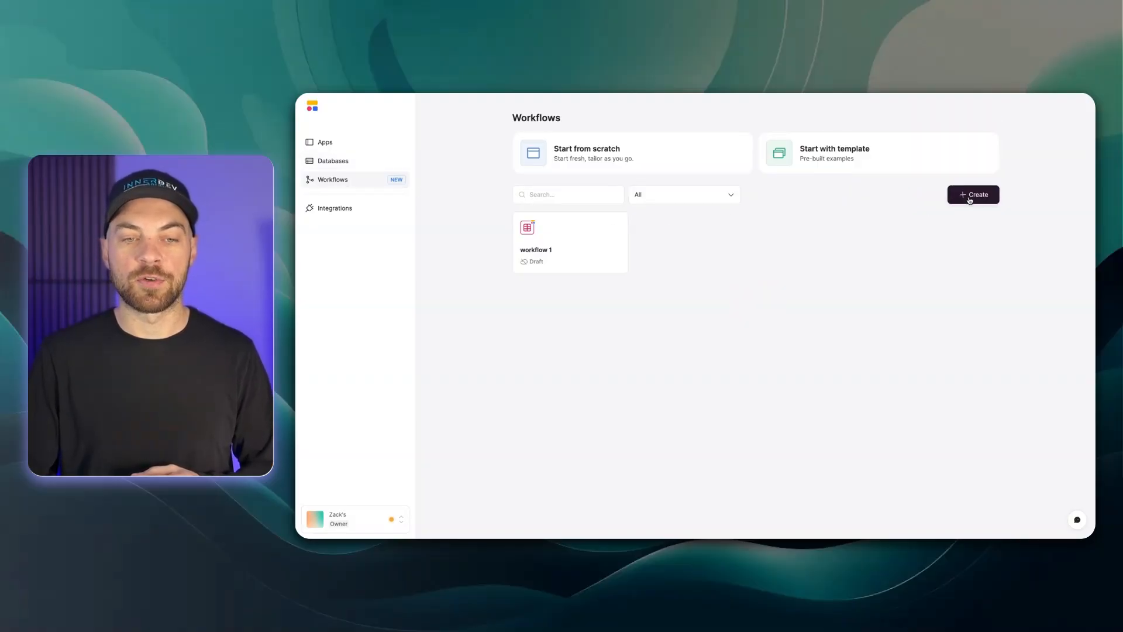
click(970, 199)
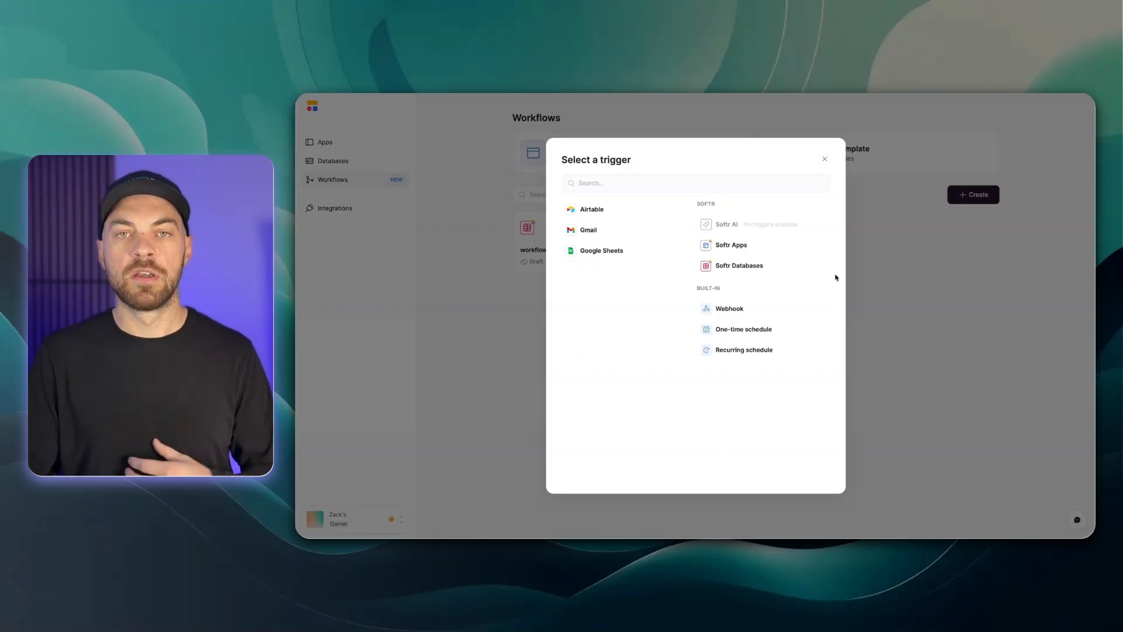
Choose the Softr Databases trigger 'Record meets conditions' for the new workflow
click(765, 253)
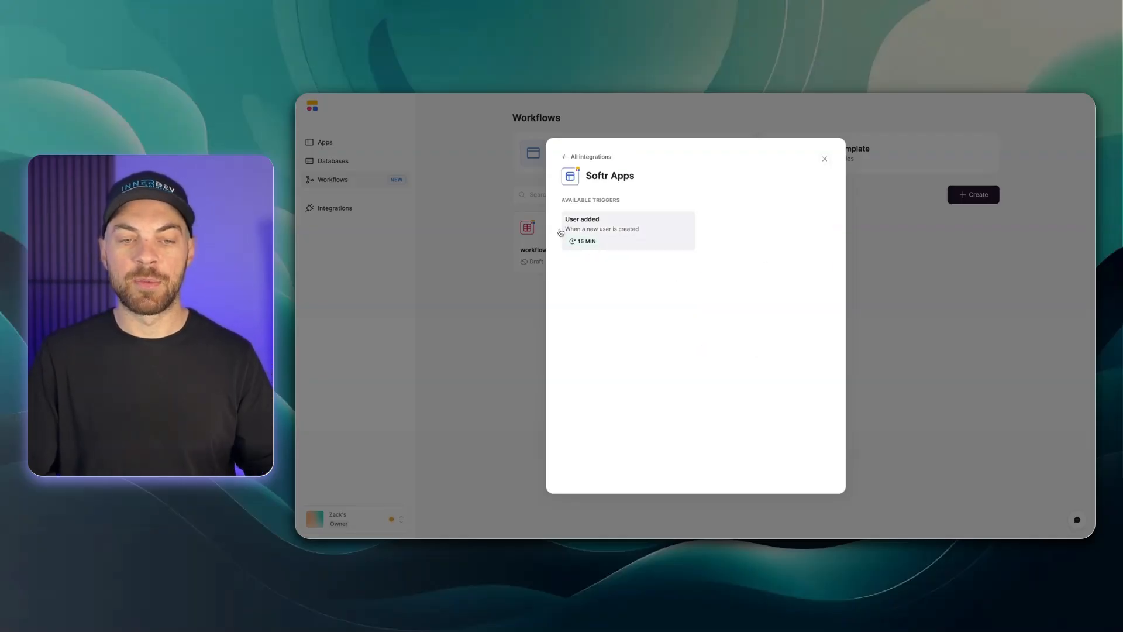
click(565, 158)
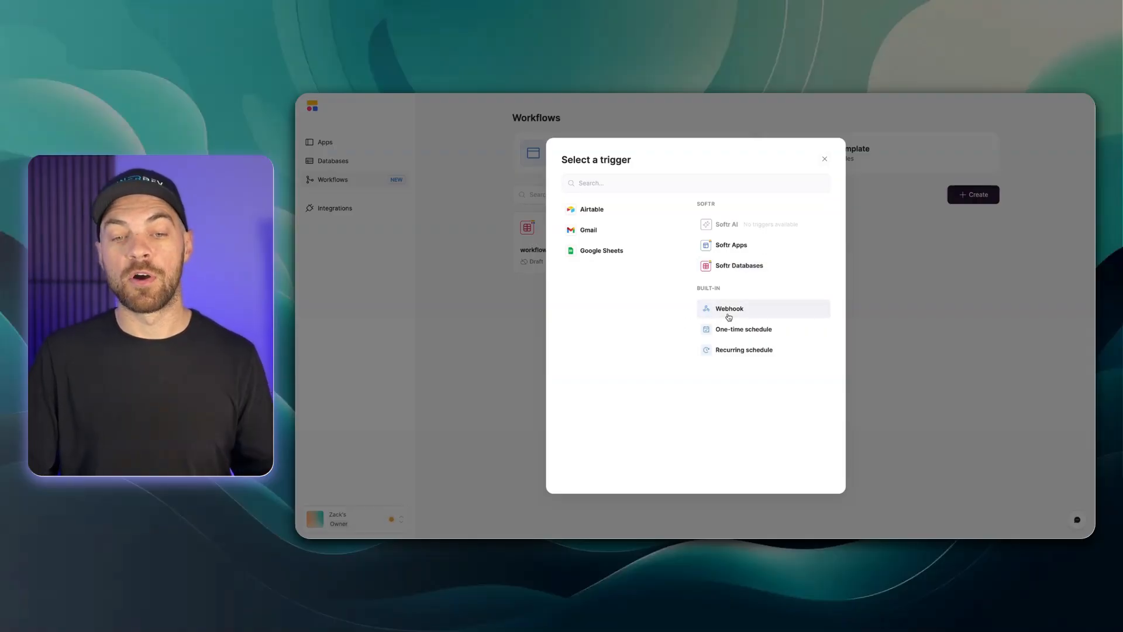
click(736, 273)
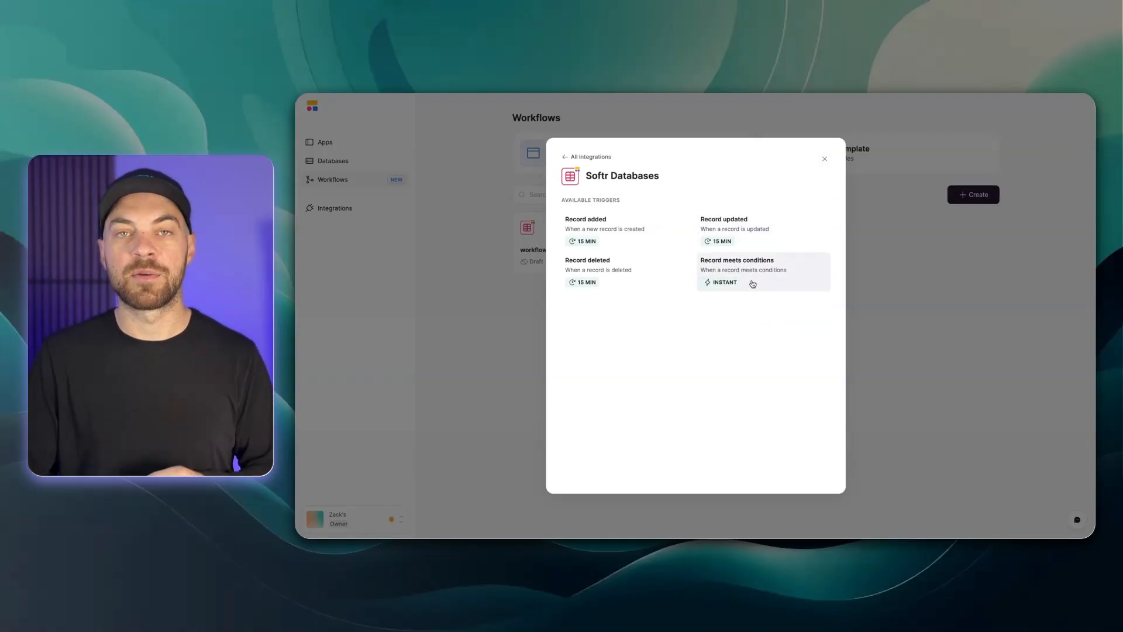
click(754, 284)
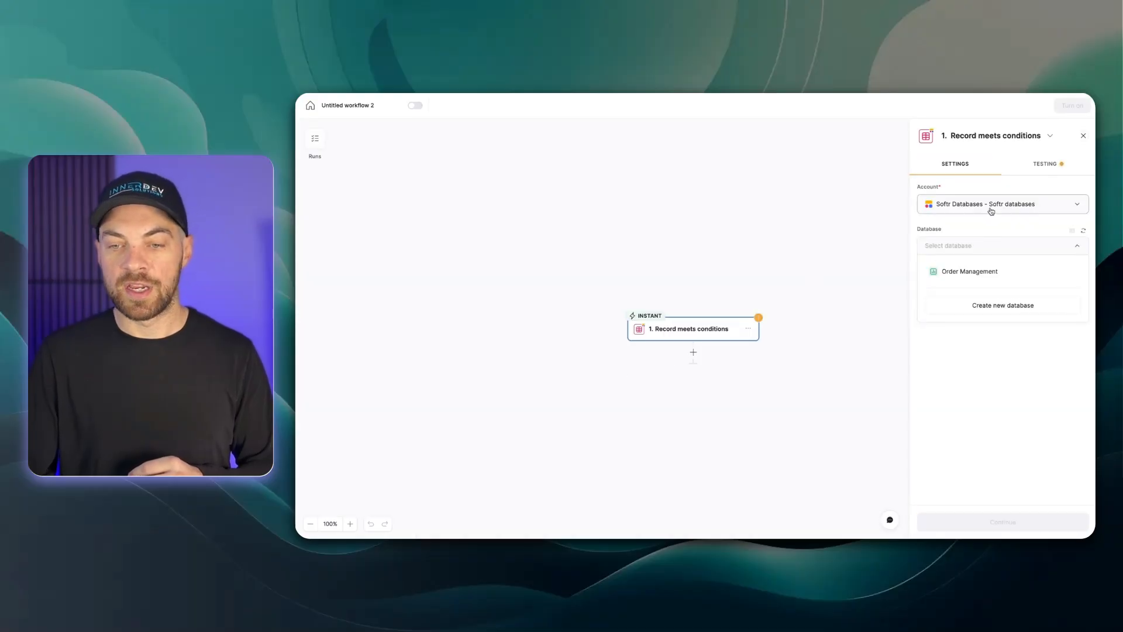
Point the trigger at the Order Management database's Orders table with the condition Status is Done
click(957, 273)
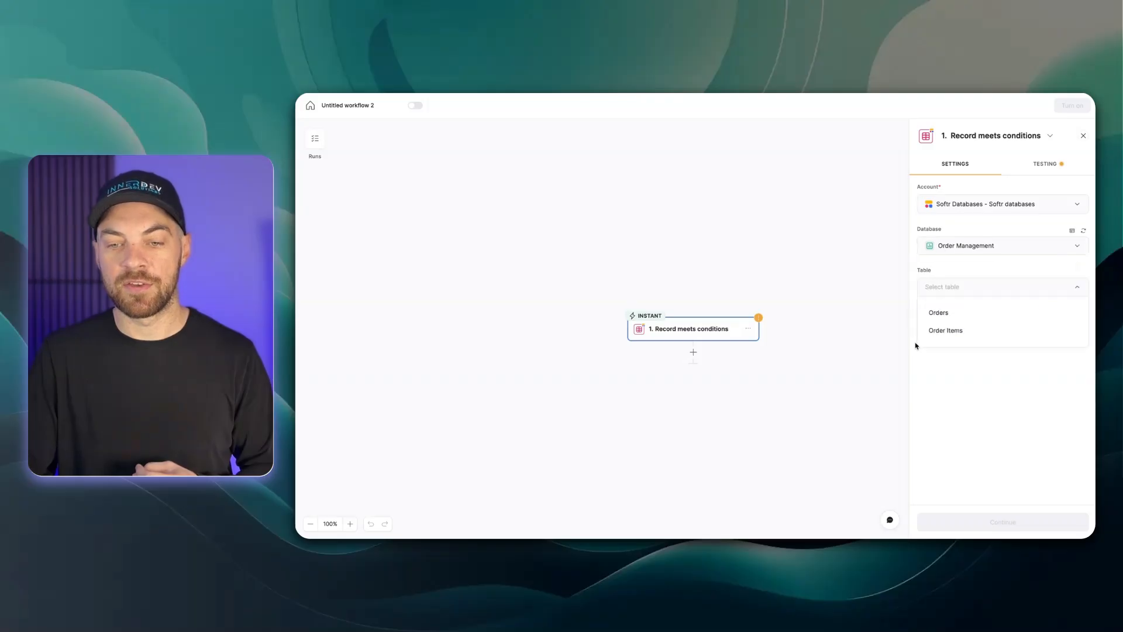
click(942, 315)
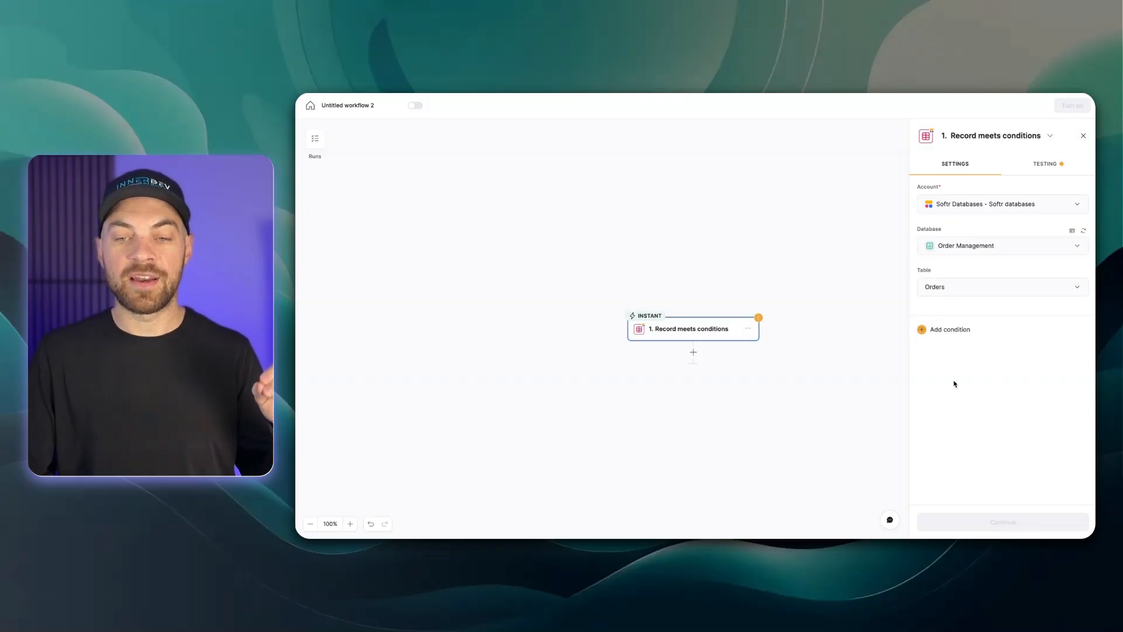
click(960, 332)
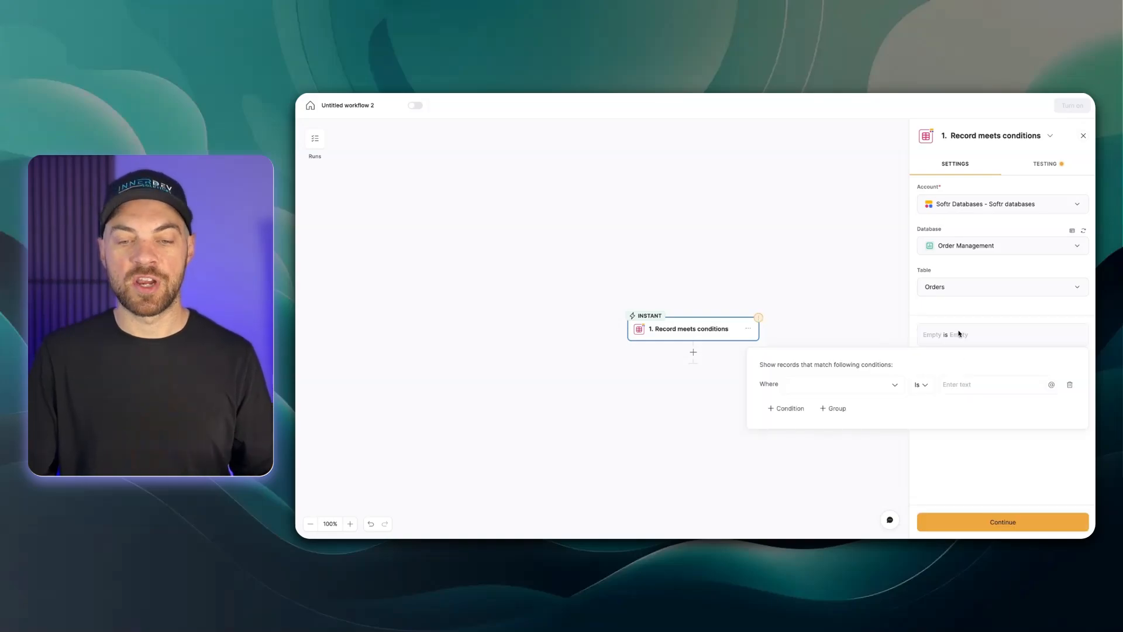
click(795, 390)
click(827, 422)
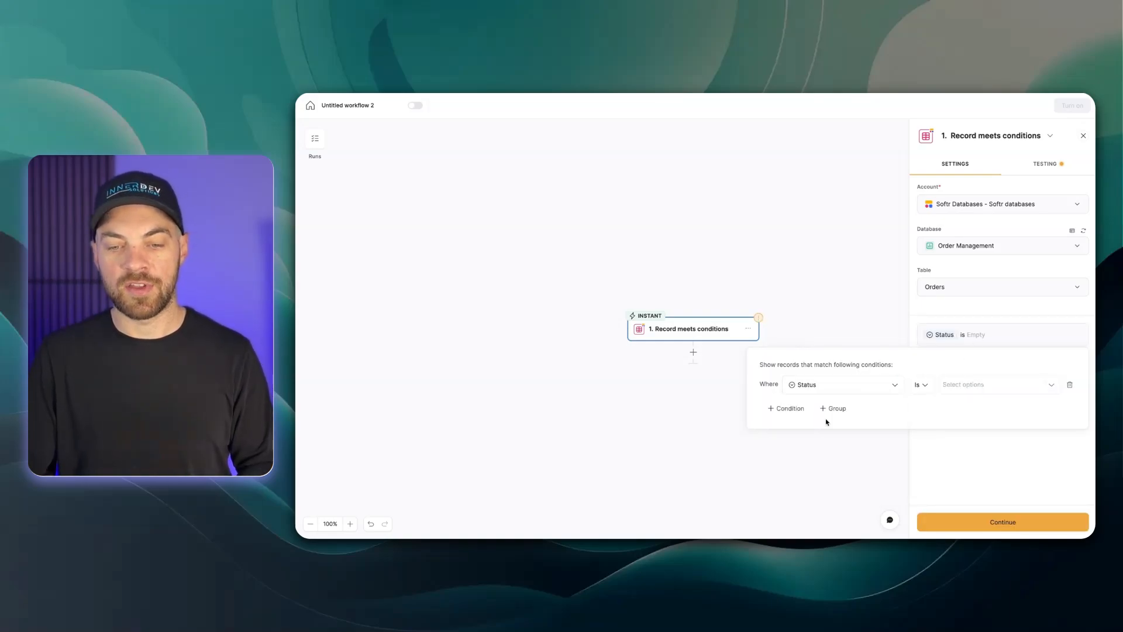
click(965, 386)
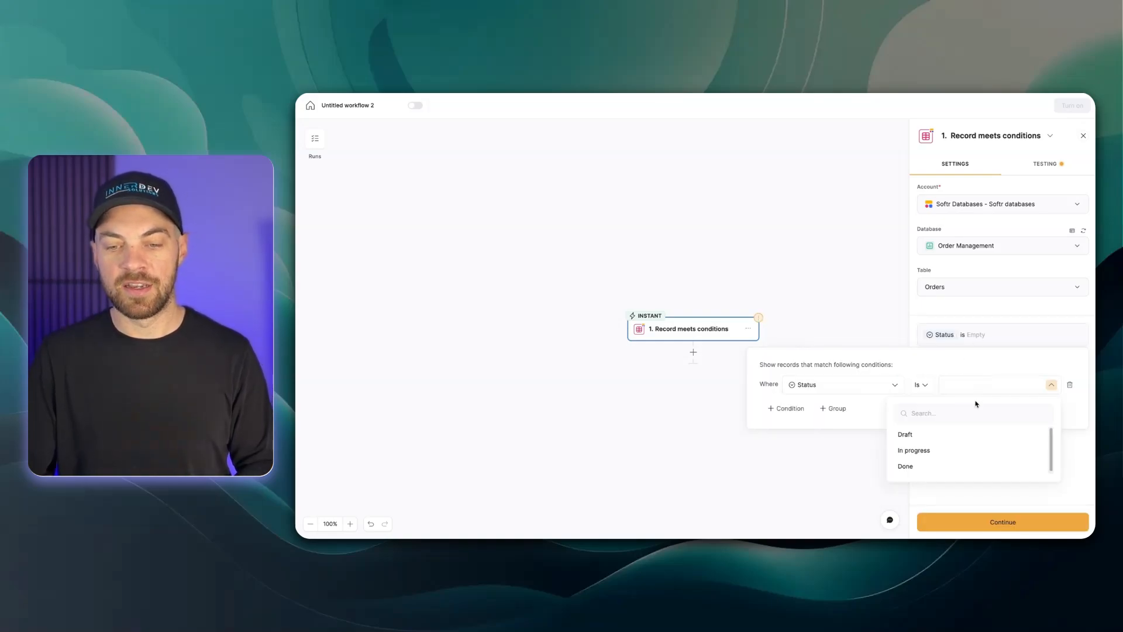
click(912, 466)
click(993, 437)
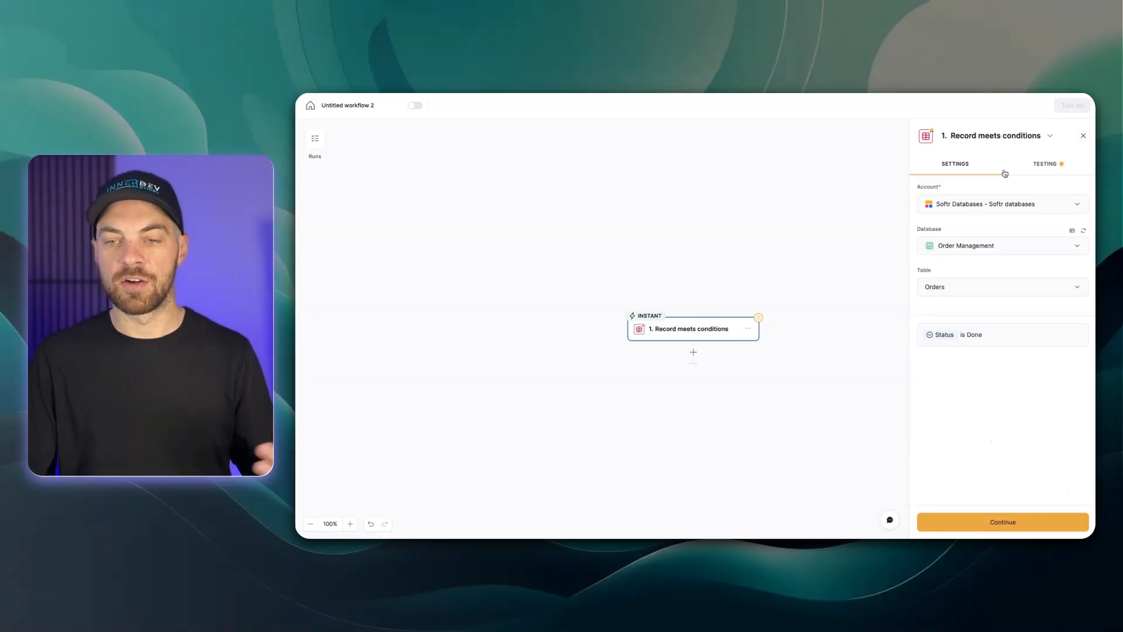
Set order 1's Status to Done in the Orders table and run the trigger test with it
click(1045, 163)
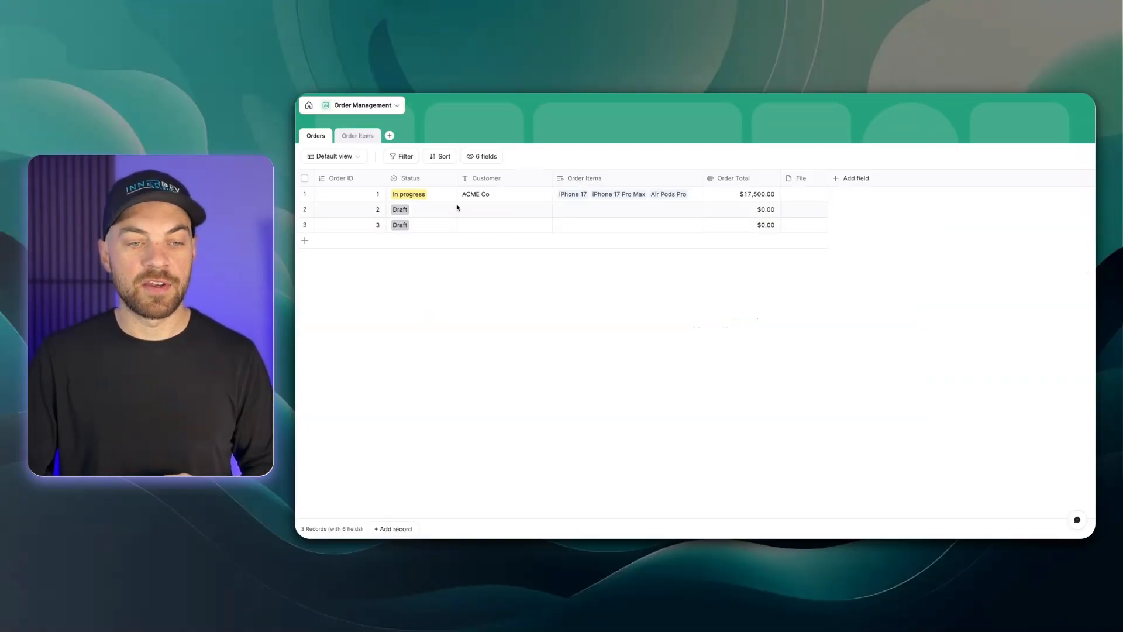
click(446, 196)
click(443, 197)
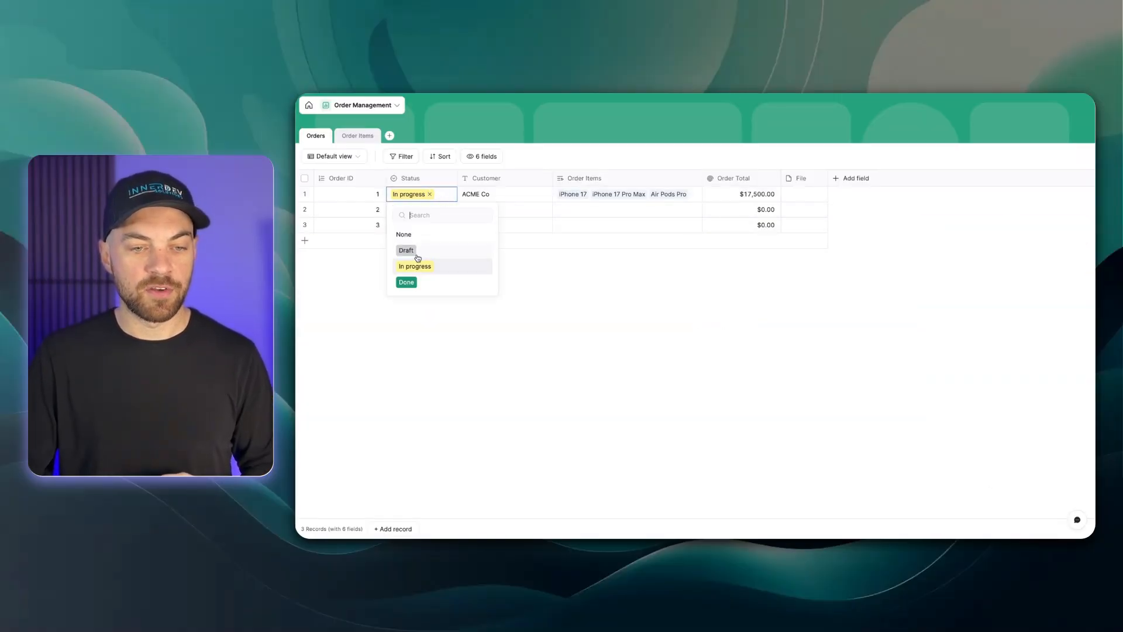
click(406, 282)
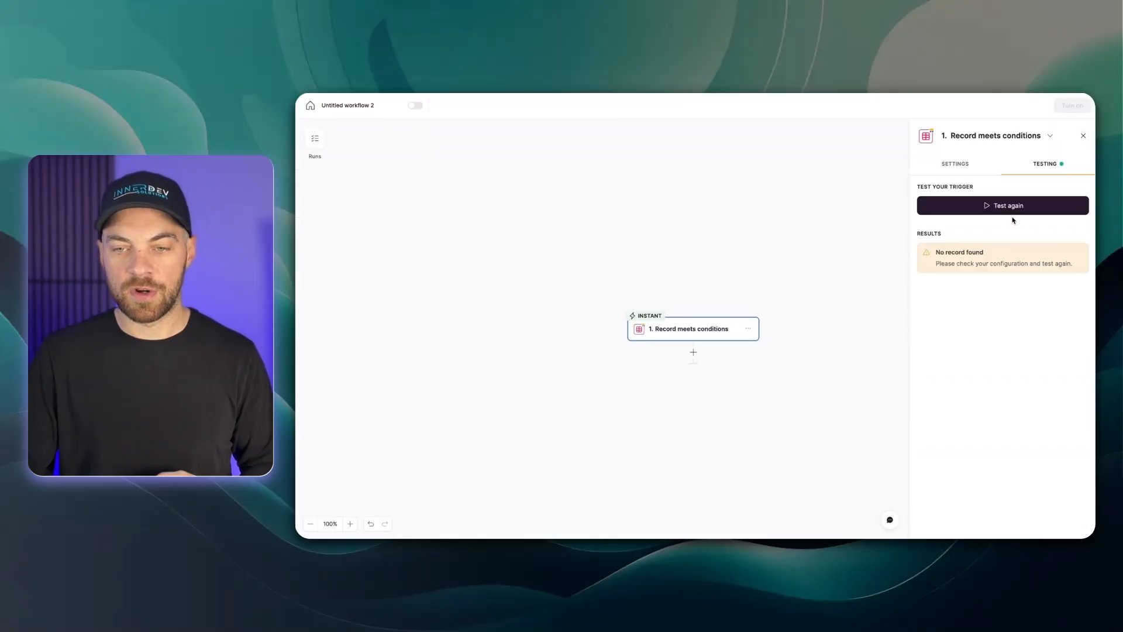
click(1010, 209)
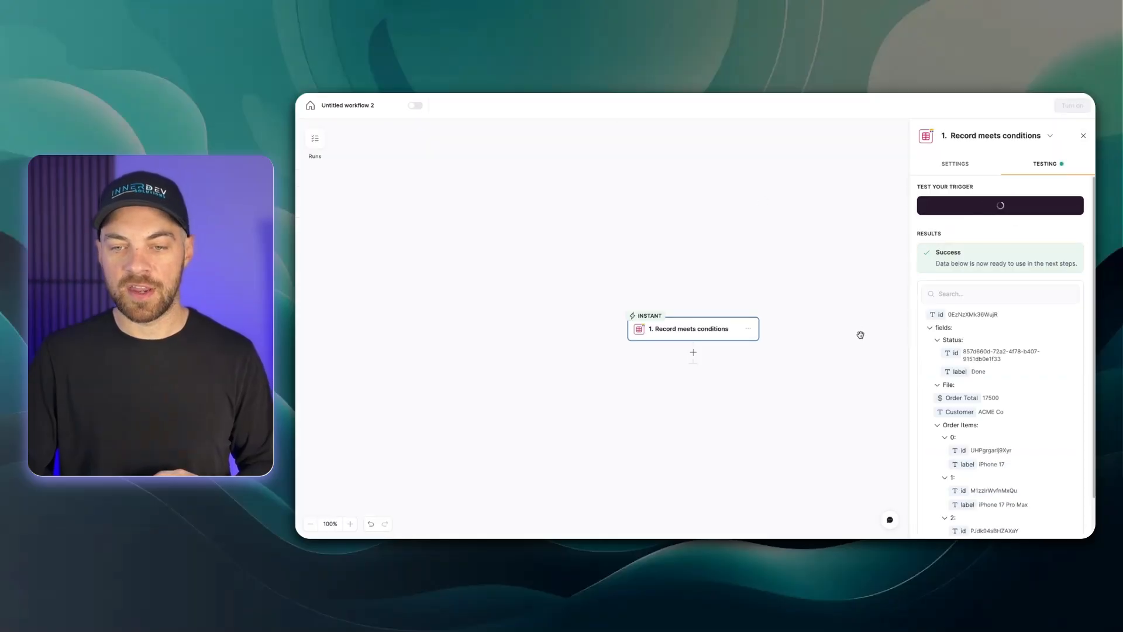
scroll(973, 341, down, 2)
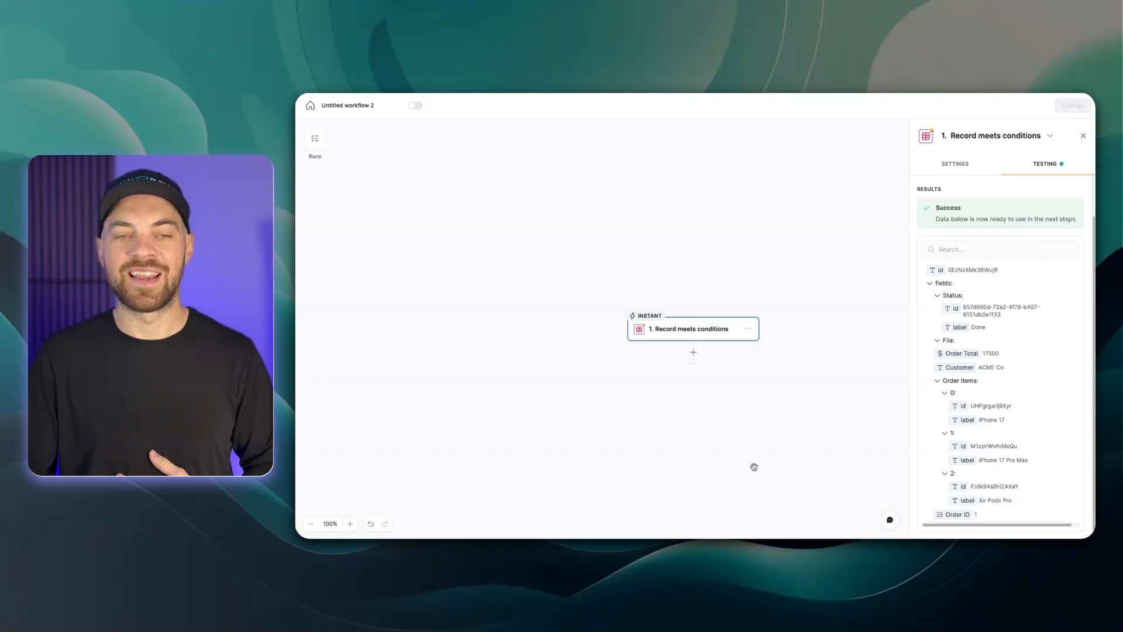
Rename the workflow to 'Update Status and Send email'
click(382, 107)
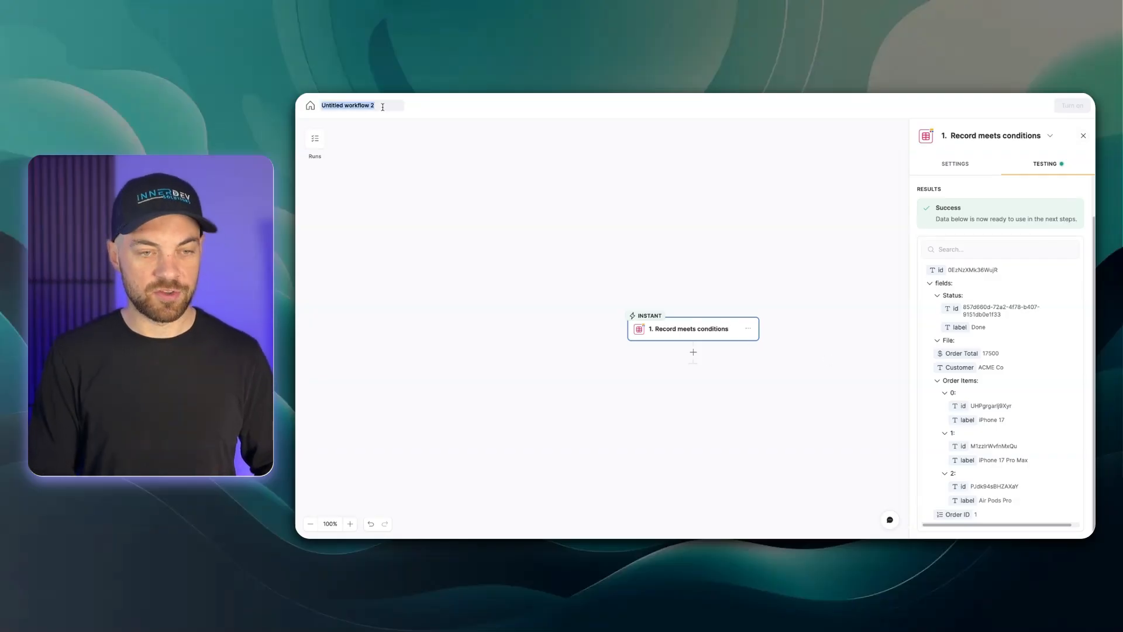
text(Update)
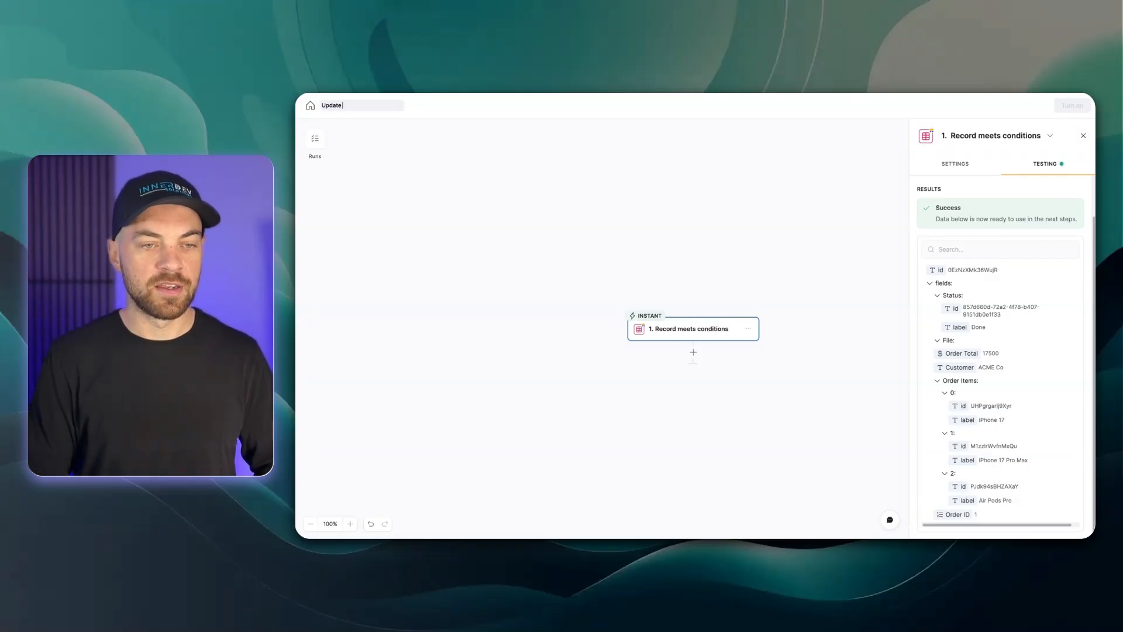
text( Status and S)
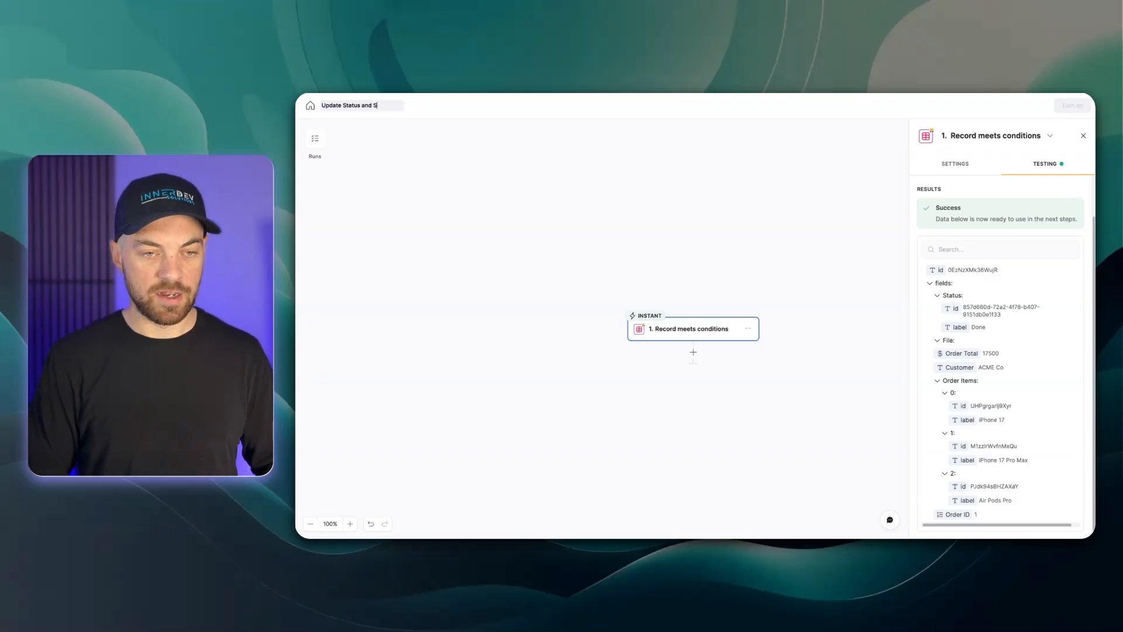
text(end email)
key(Return)
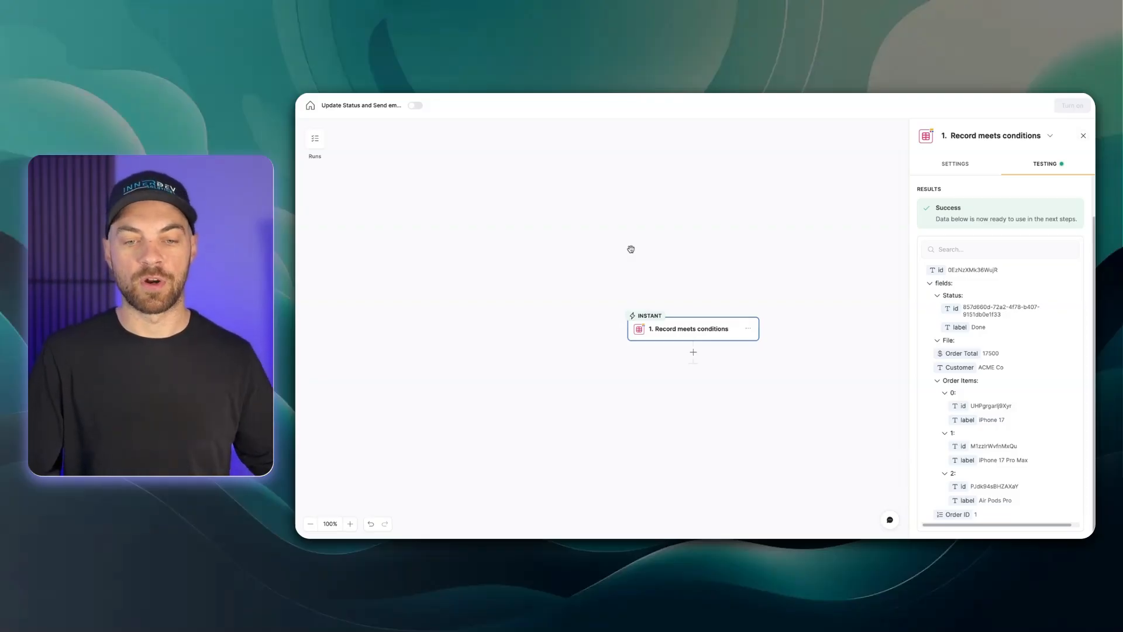
Add a Softr Databases 'Update multiple records' action on the Order Management database's Order Items table
click(693, 352)
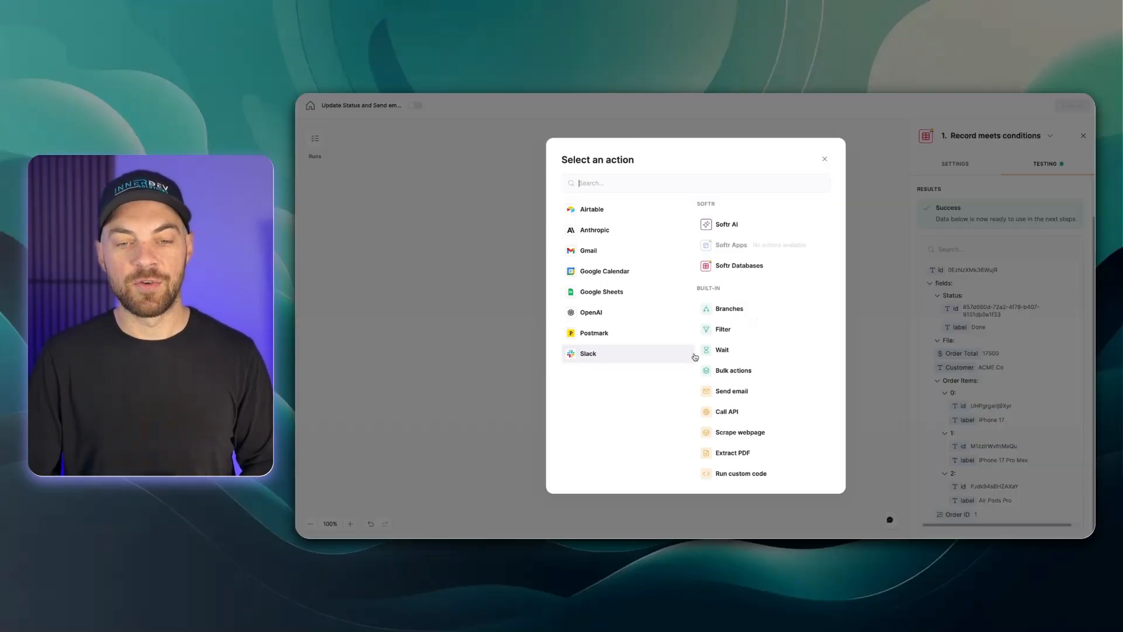
click(728, 267)
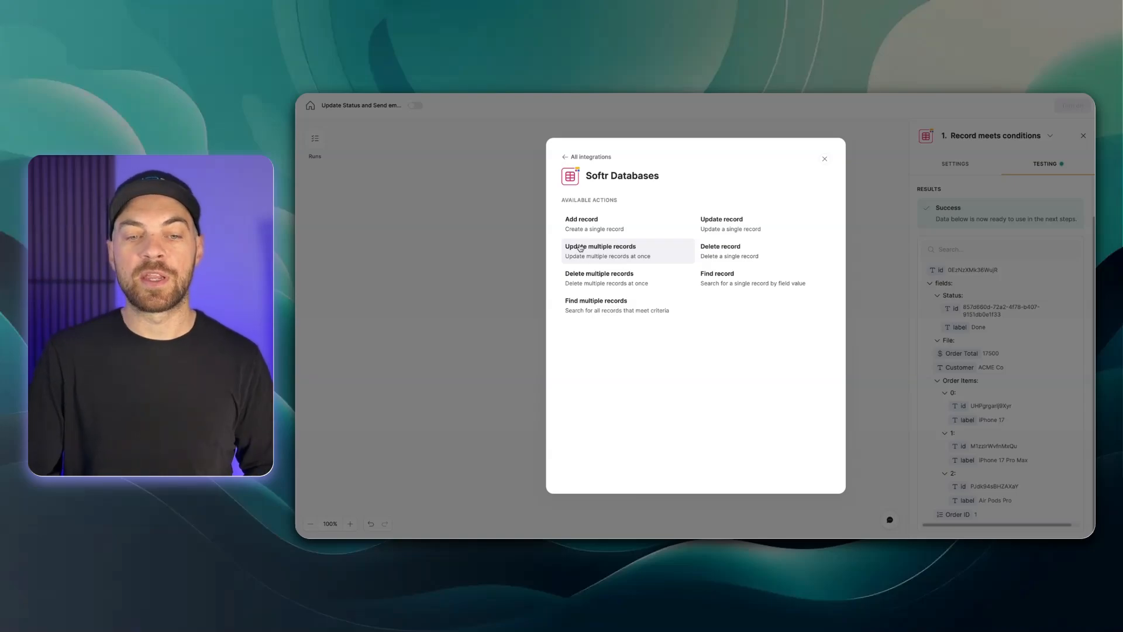
click(600, 256)
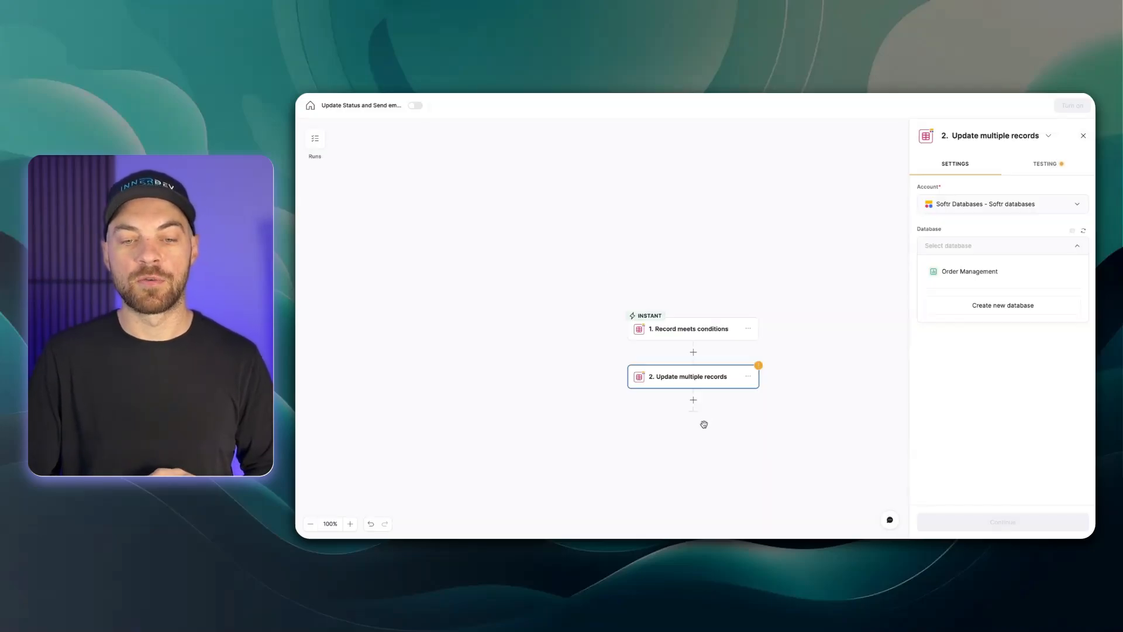
click(957, 273)
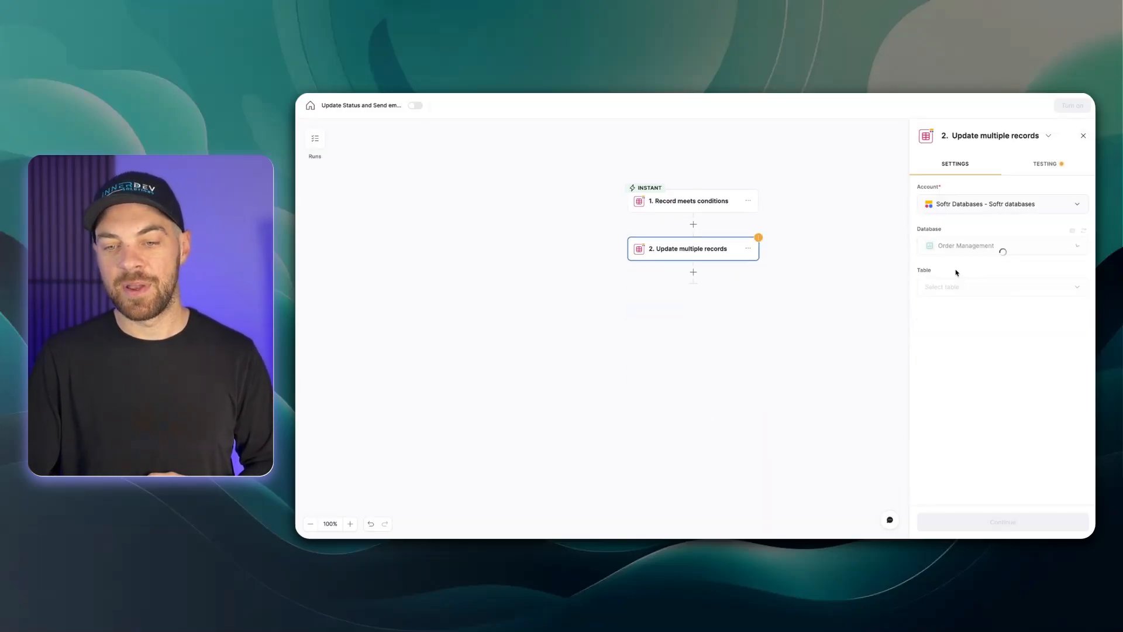
click(950, 287)
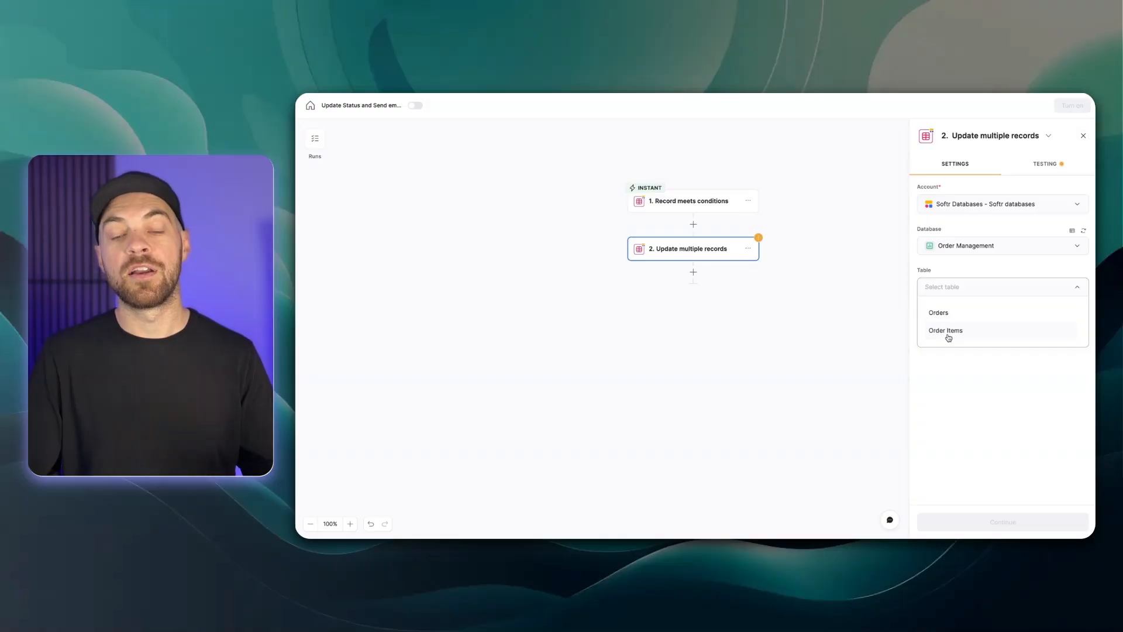
click(948, 332)
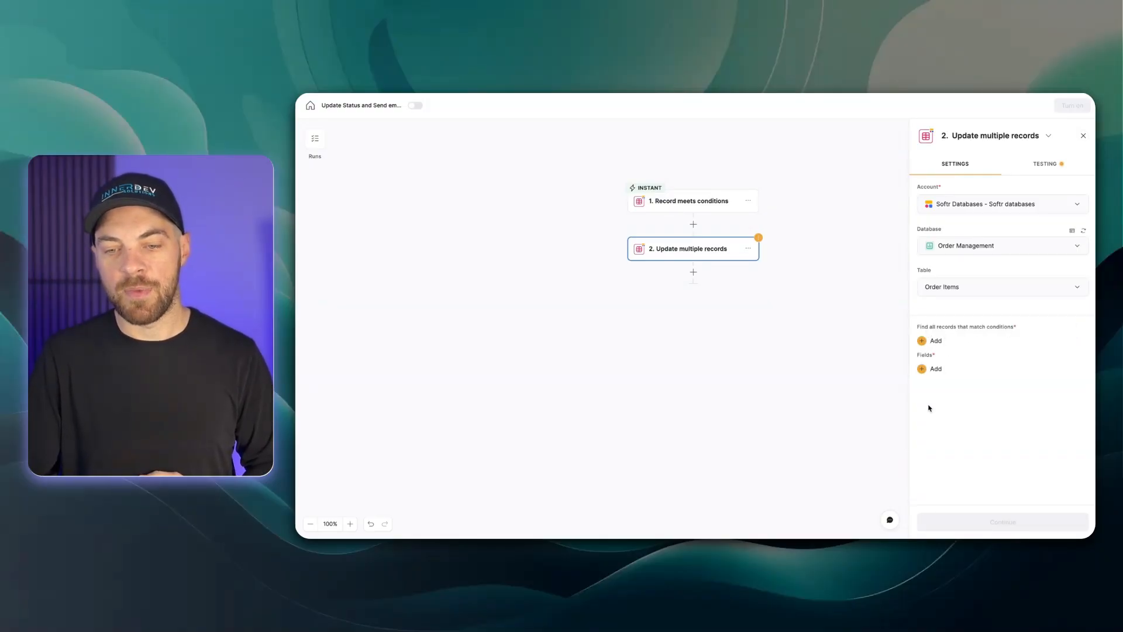
Set the update's record condition to Orders is the id of the record from the Record meets conditions trigger
click(931, 342)
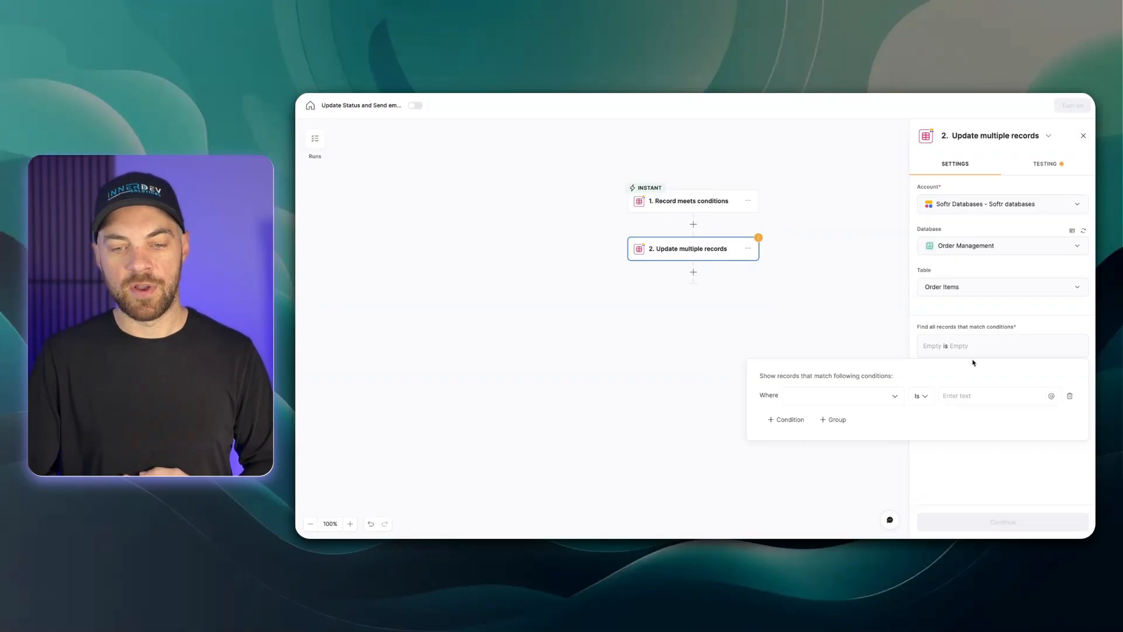
click(858, 400)
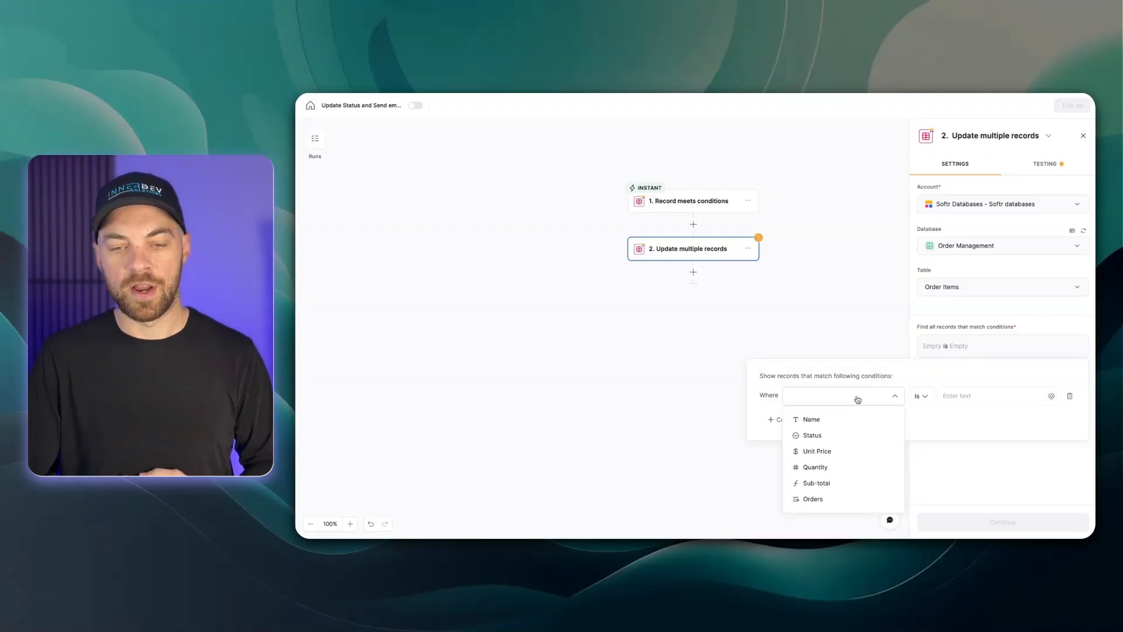
click(814, 498)
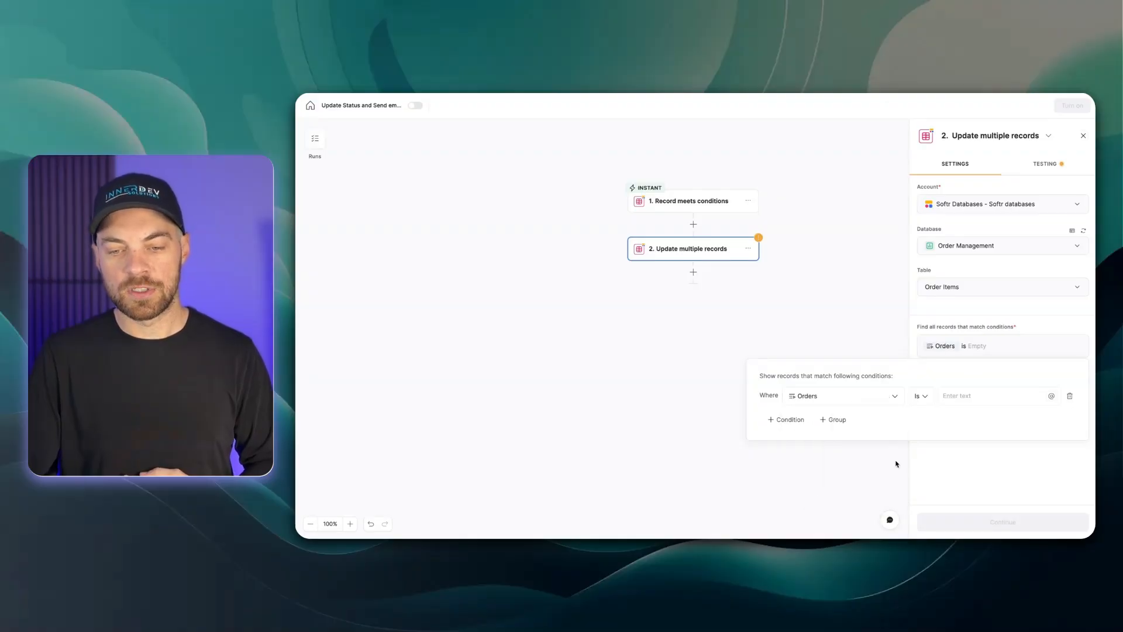
click(991, 396)
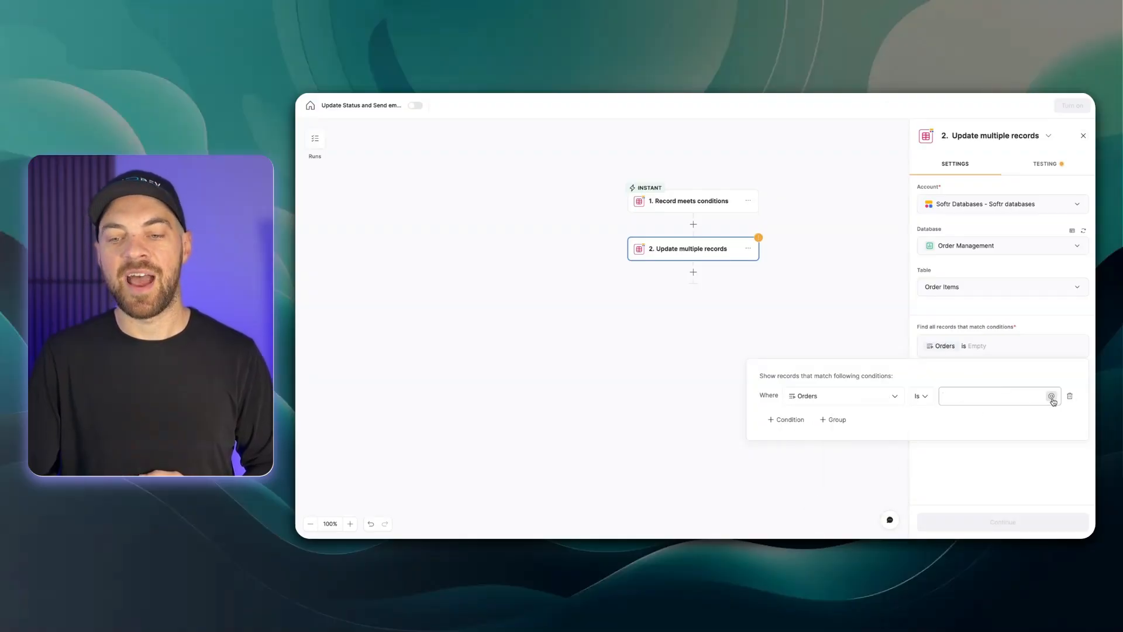
click(1051, 397)
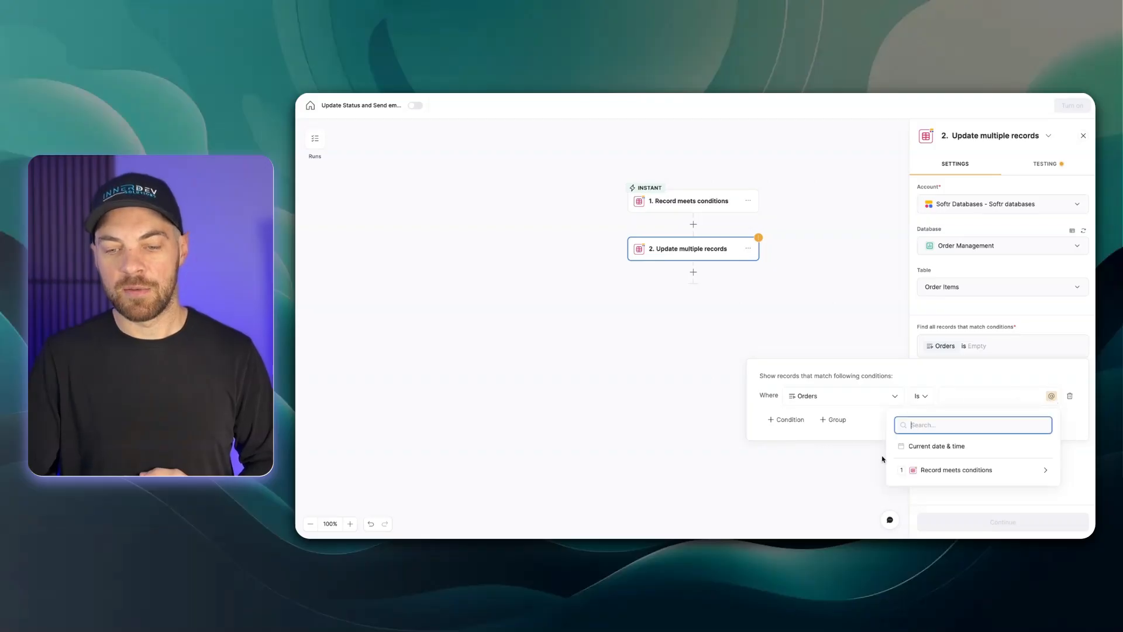
click(954, 472)
click(945, 459)
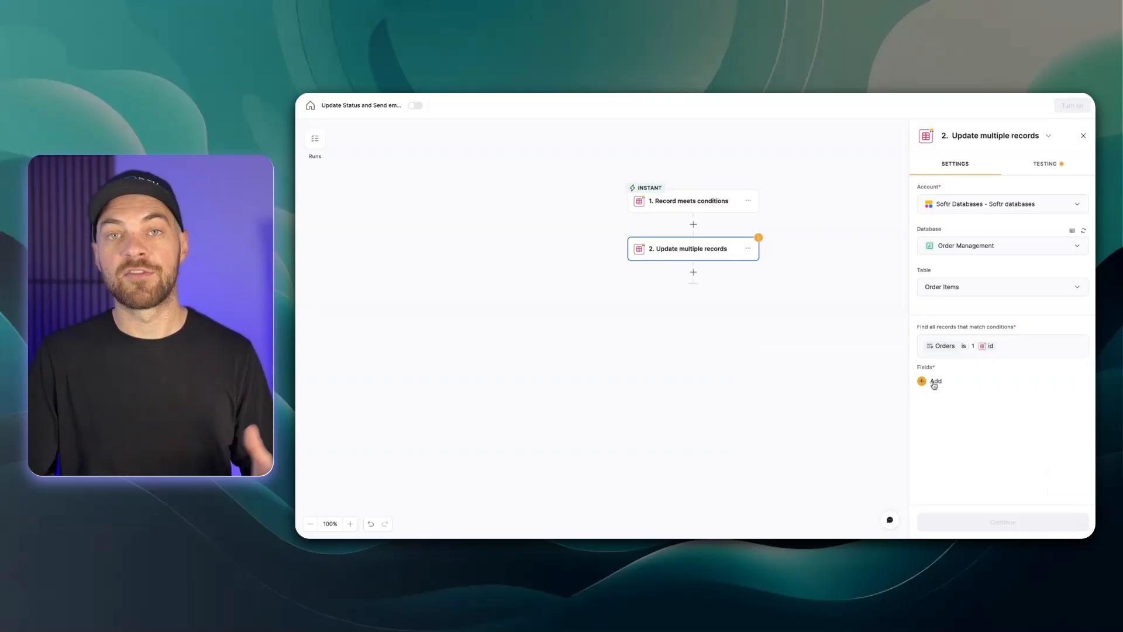
Add the Status field with the value Complete to the update, continue, and test the step
click(933, 381)
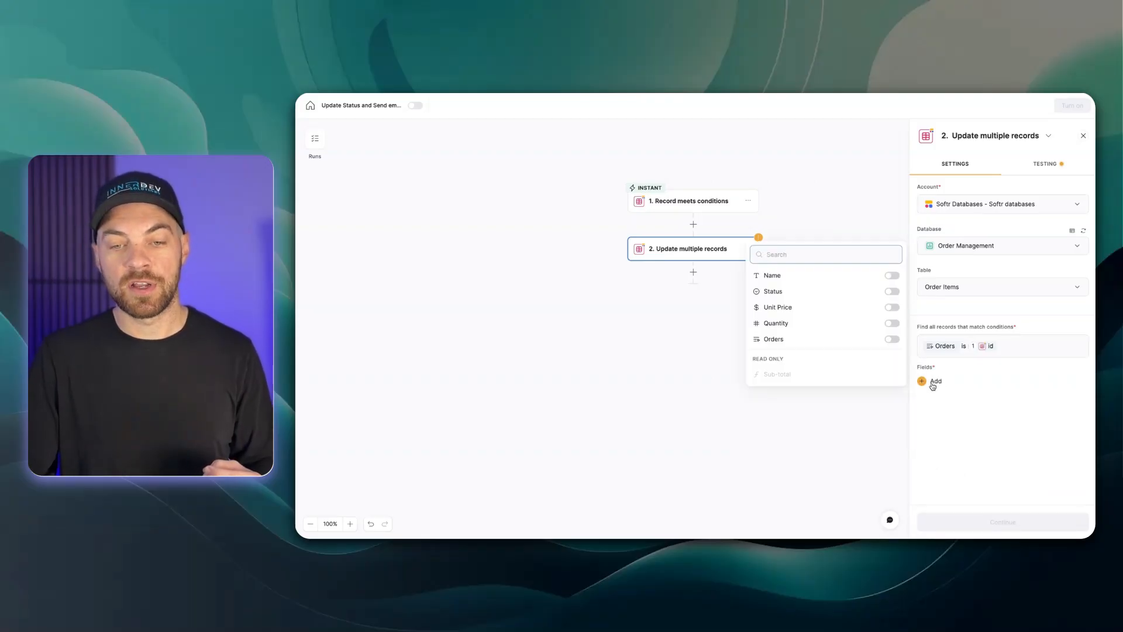
click(892, 292)
click(962, 386)
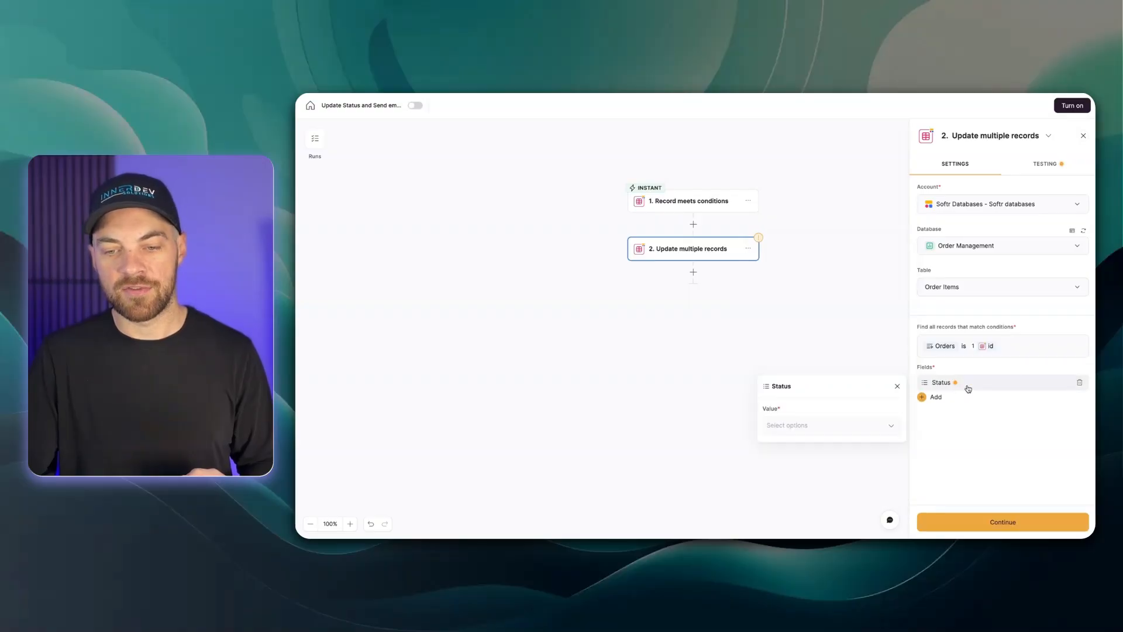
click(821, 432)
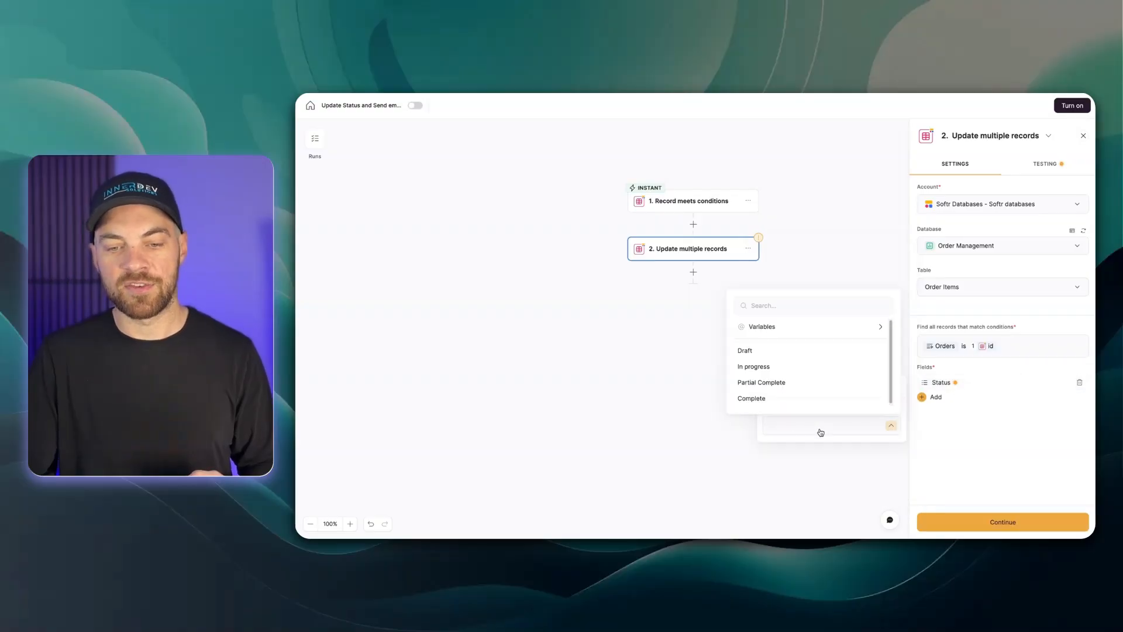
click(762, 398)
click(933, 524)
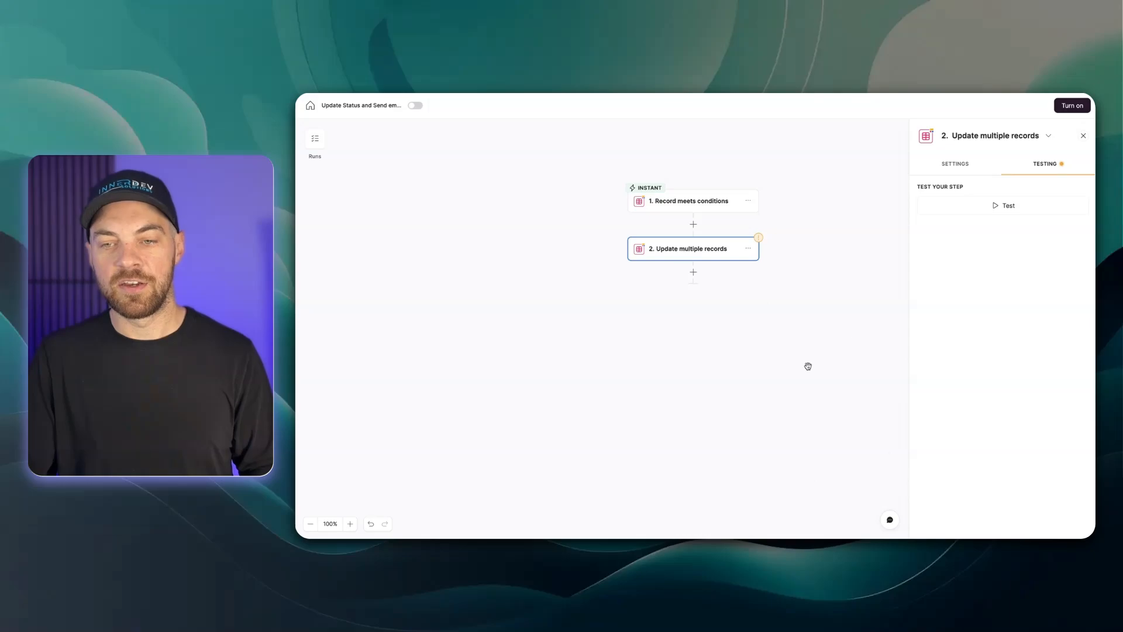
click(992, 207)
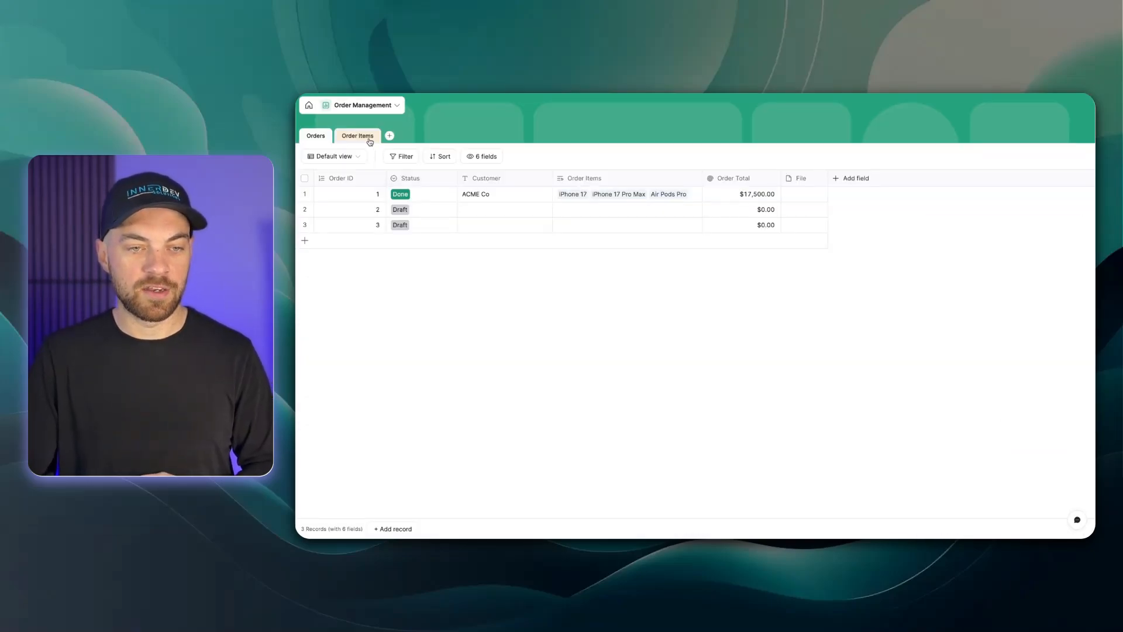
Inspect the Status values in the Order Management database's Orders and Order Items tables
click(370, 141)
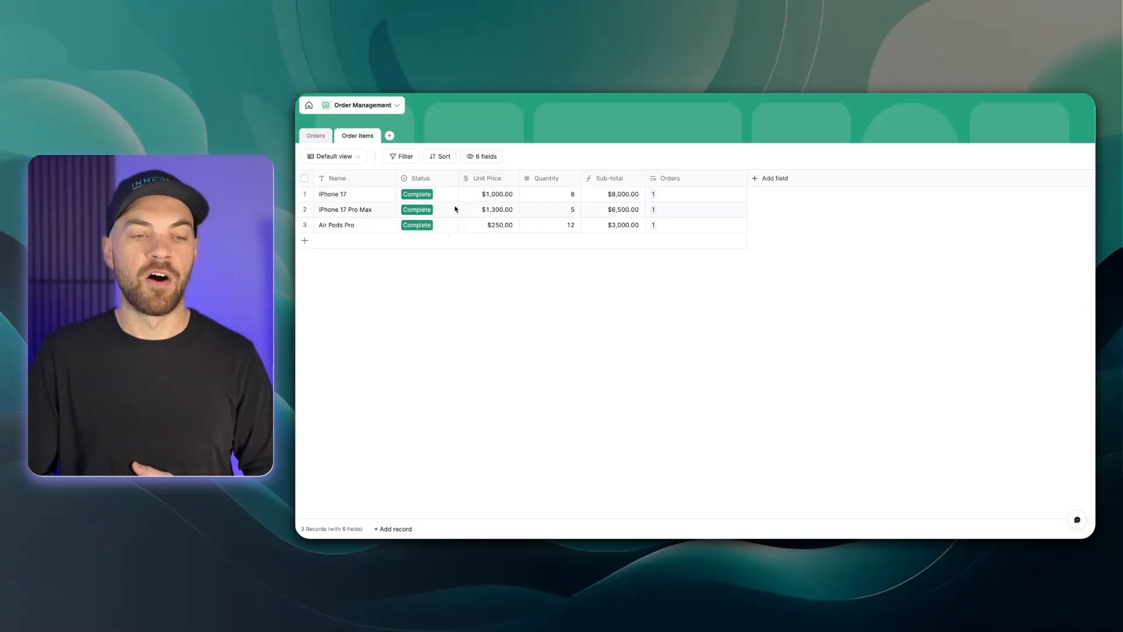
click(439, 194)
click(439, 194)
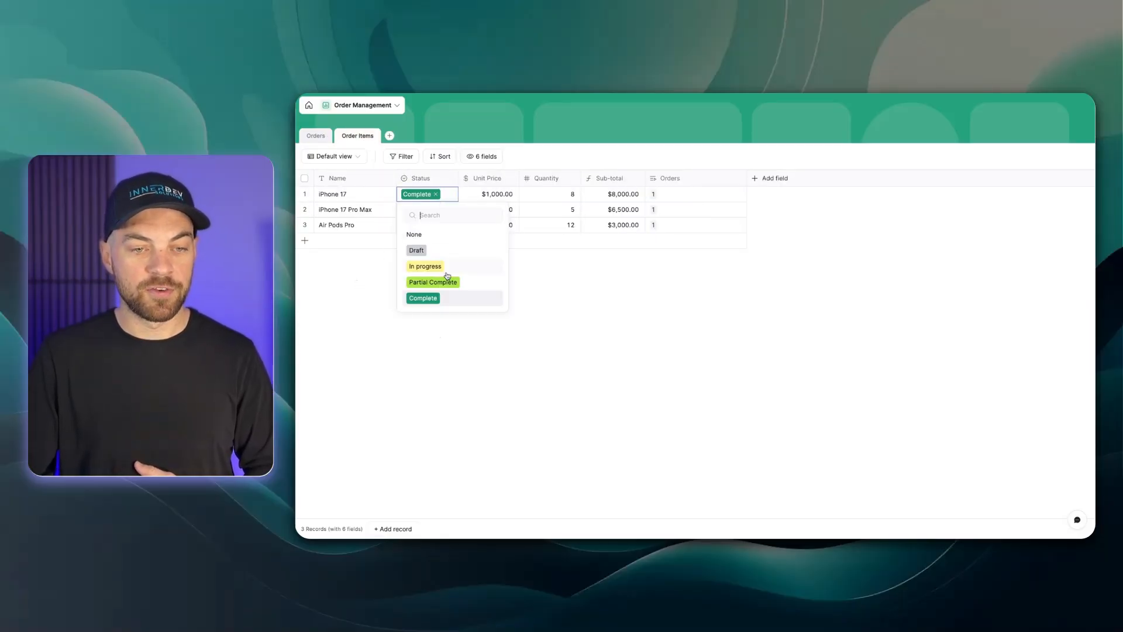
click(426, 267)
click(454, 199)
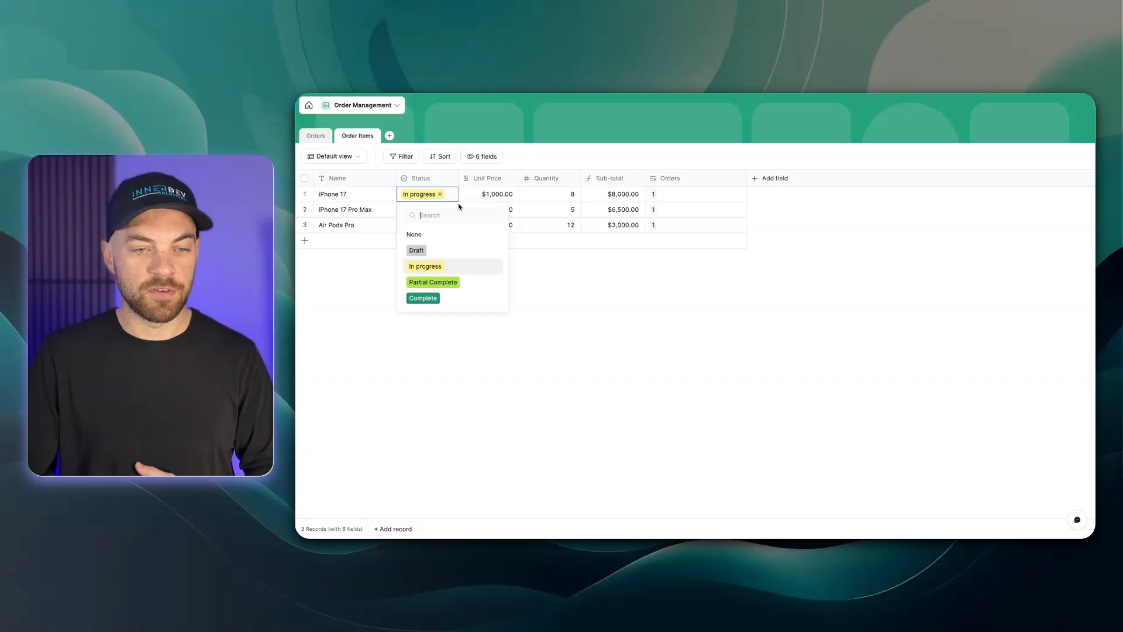
key(Escape)
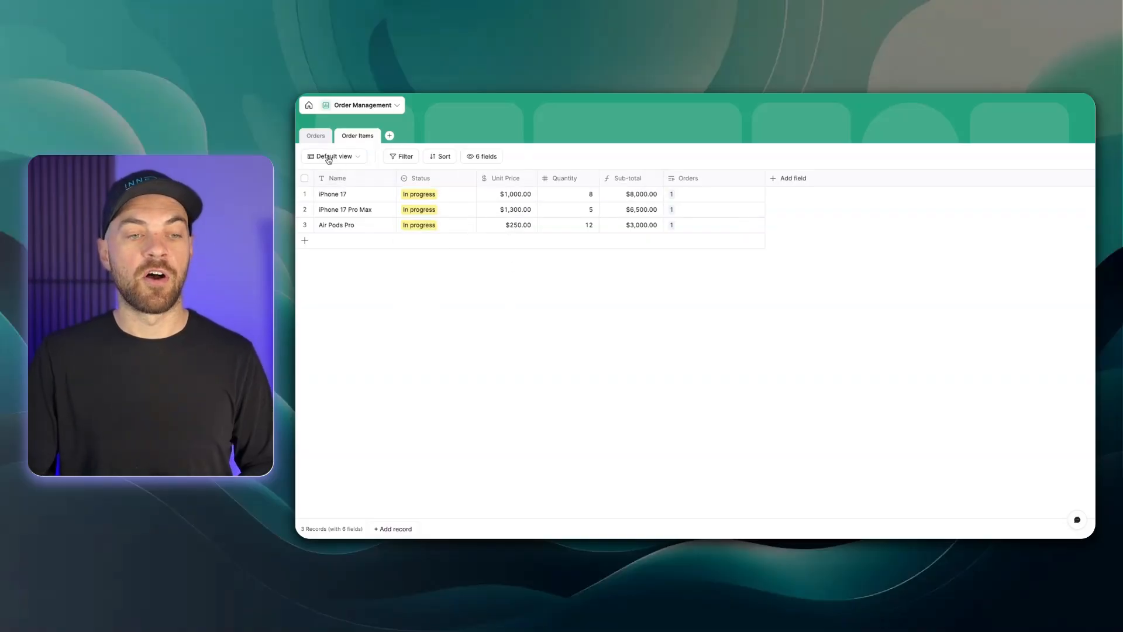
click(316, 135)
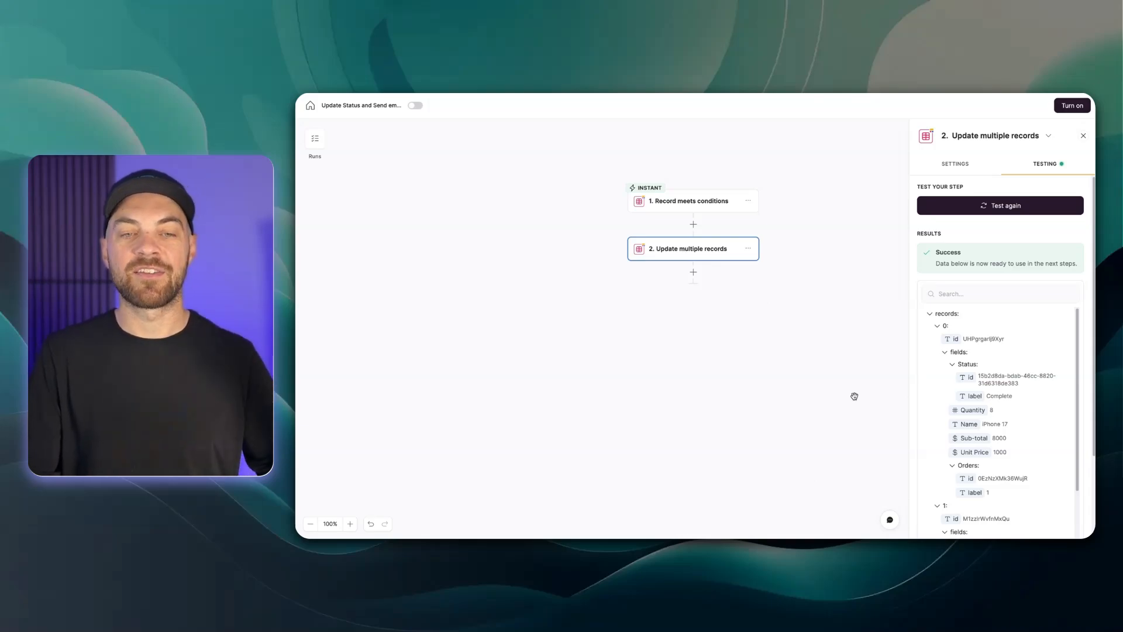
click(531, 94)
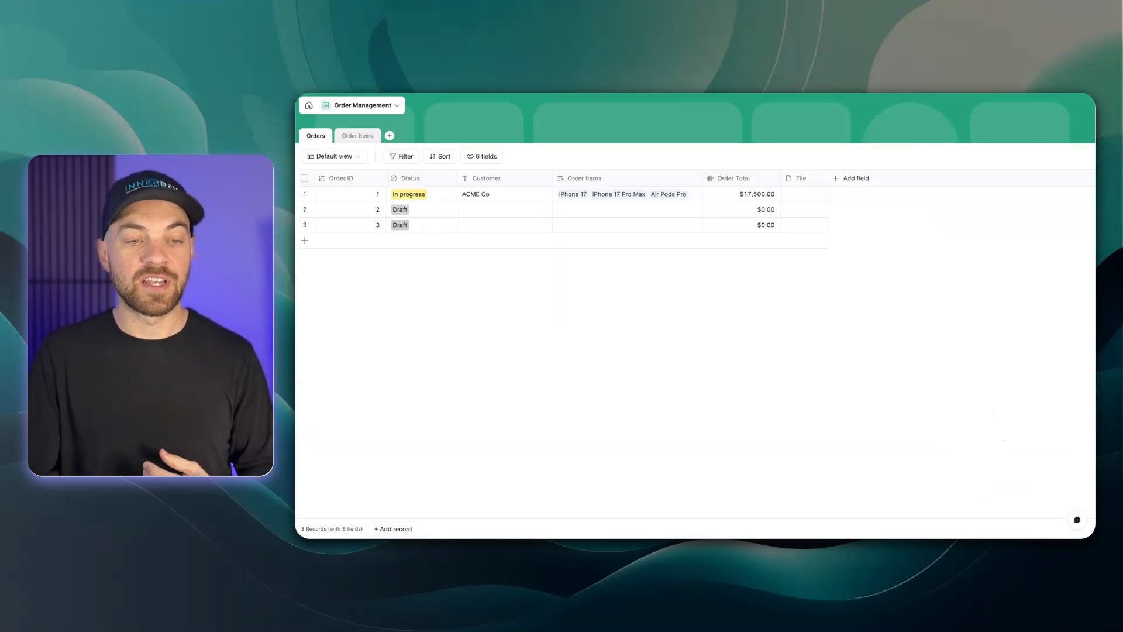
click(355, 143)
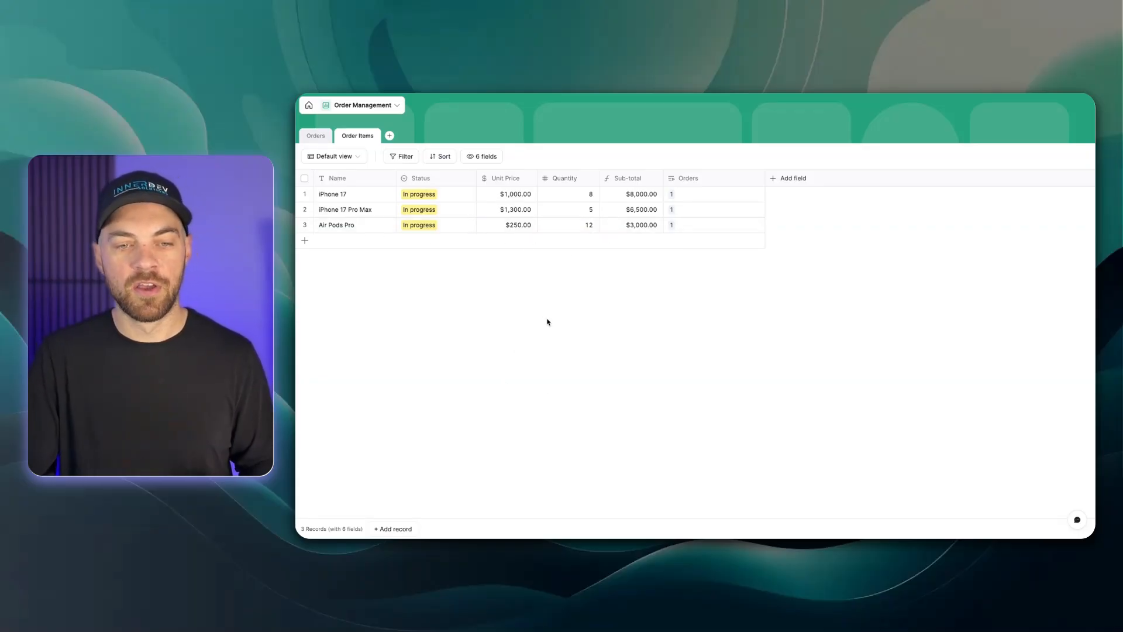
click(445, 199)
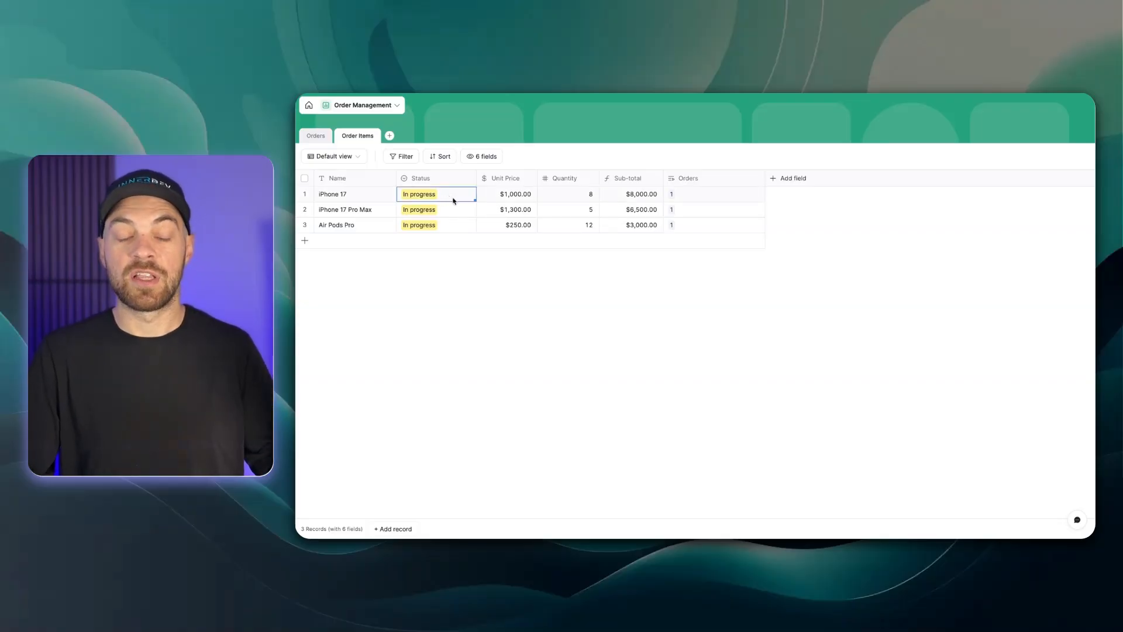
click(454, 199)
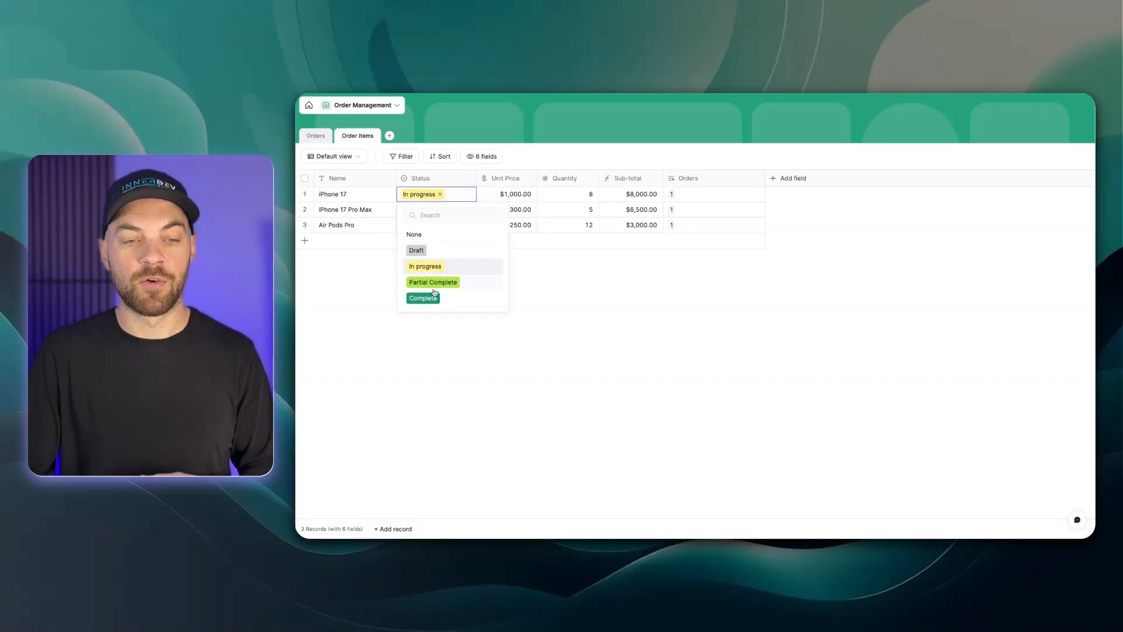
click(565, 294)
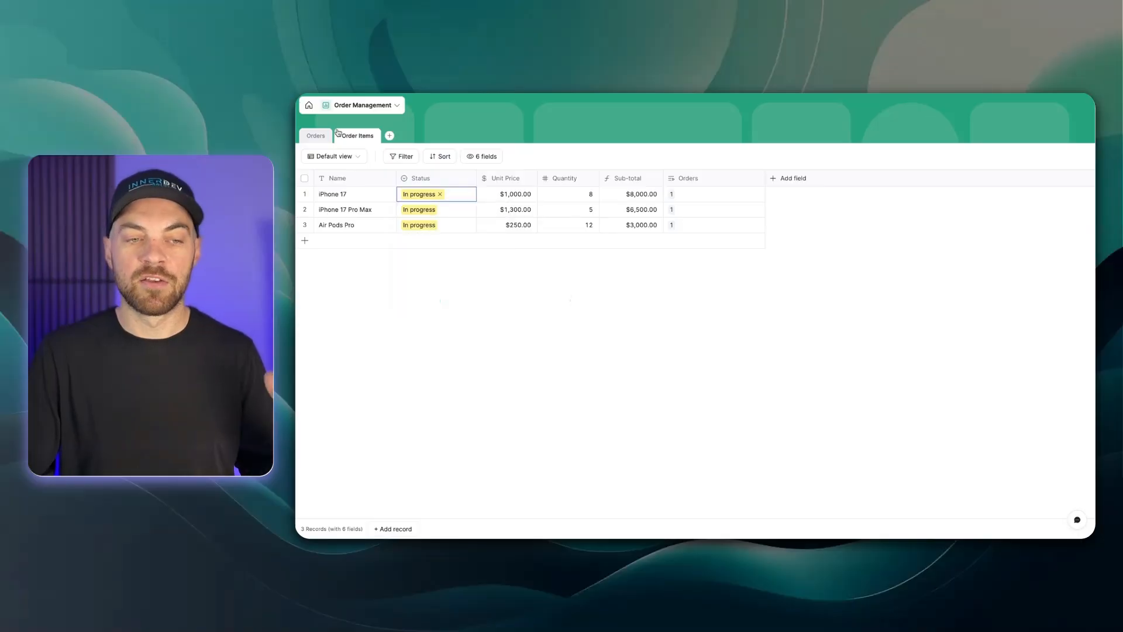
click(316, 136)
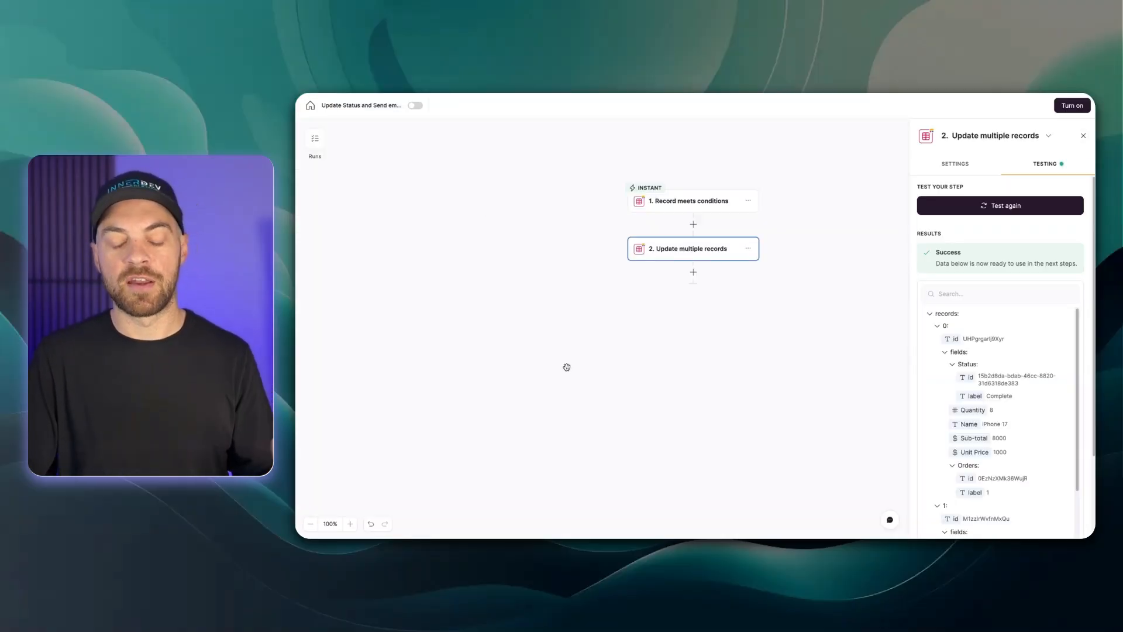
Add a Run custom code action after the update step, with JavaScript as its language
click(693, 275)
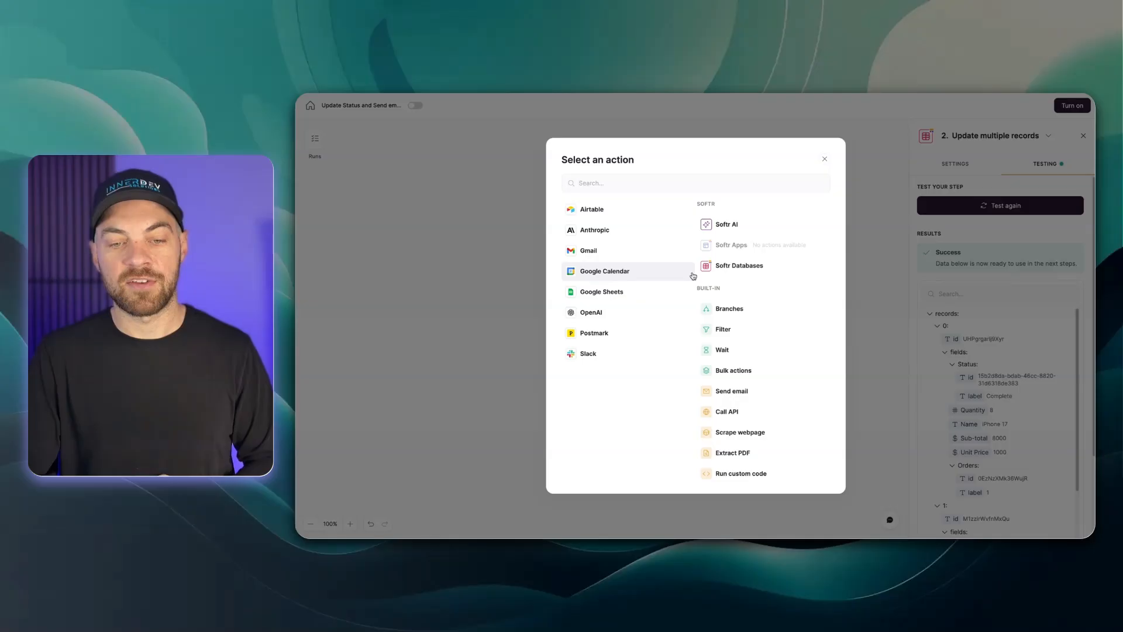
click(743, 474)
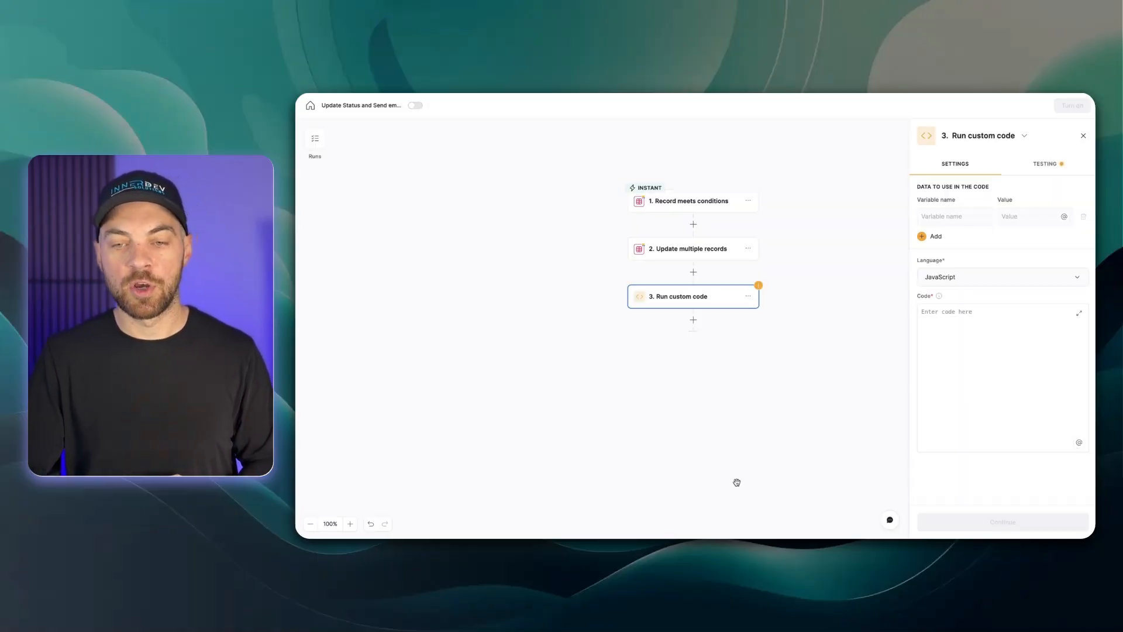
click(932, 283)
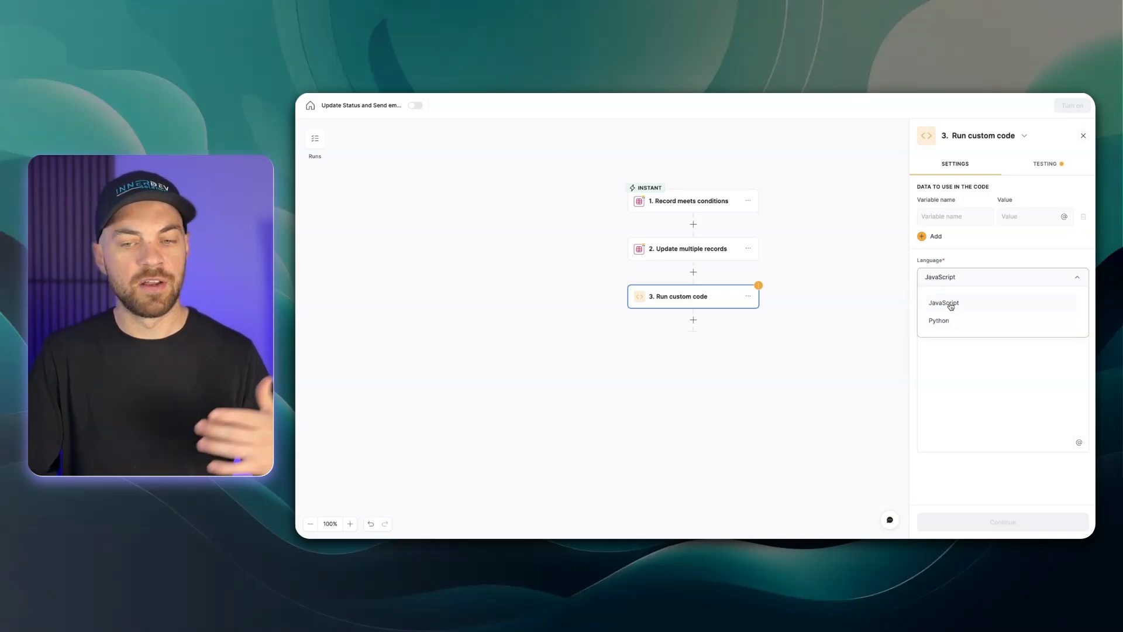
click(951, 304)
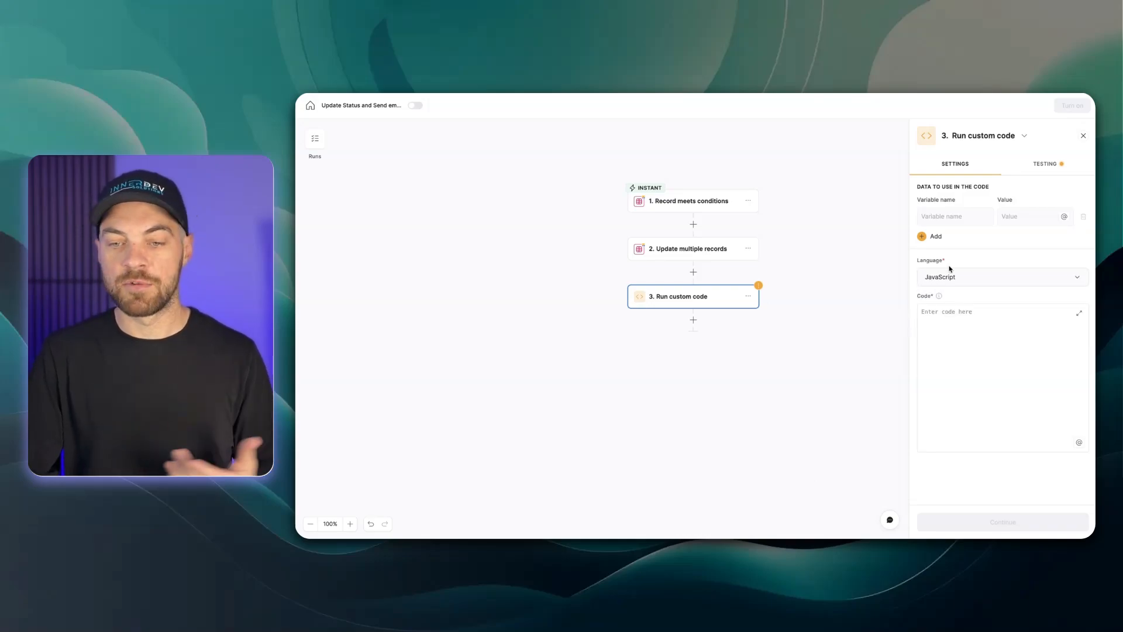
Create a code variable named items mapped to the Name values of the records from Update multiple records
click(948, 221)
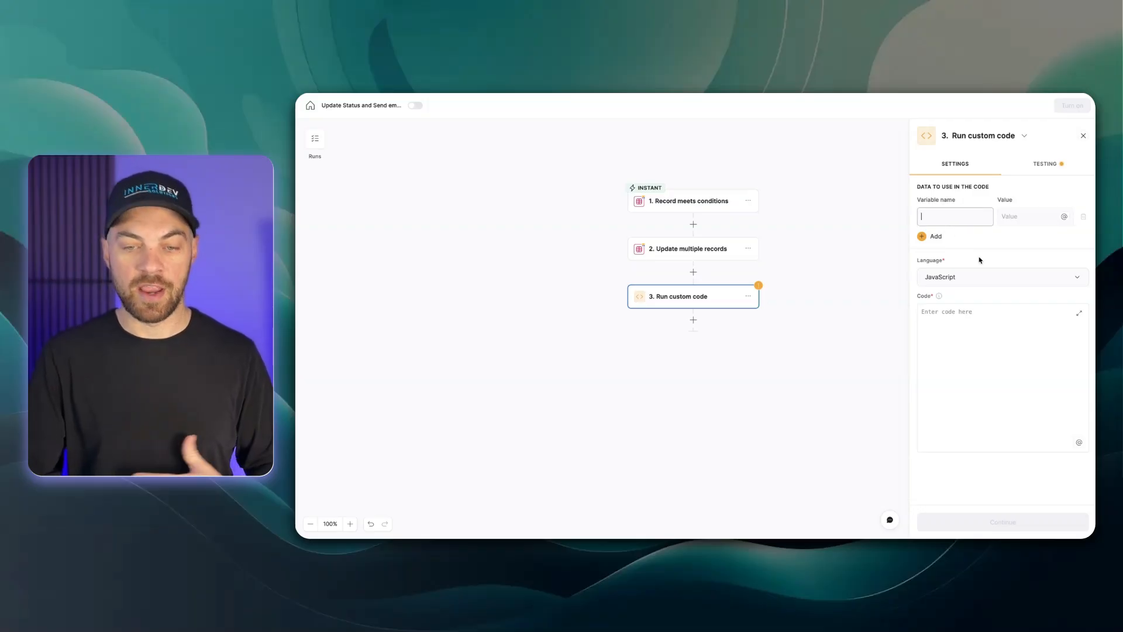
text(items)
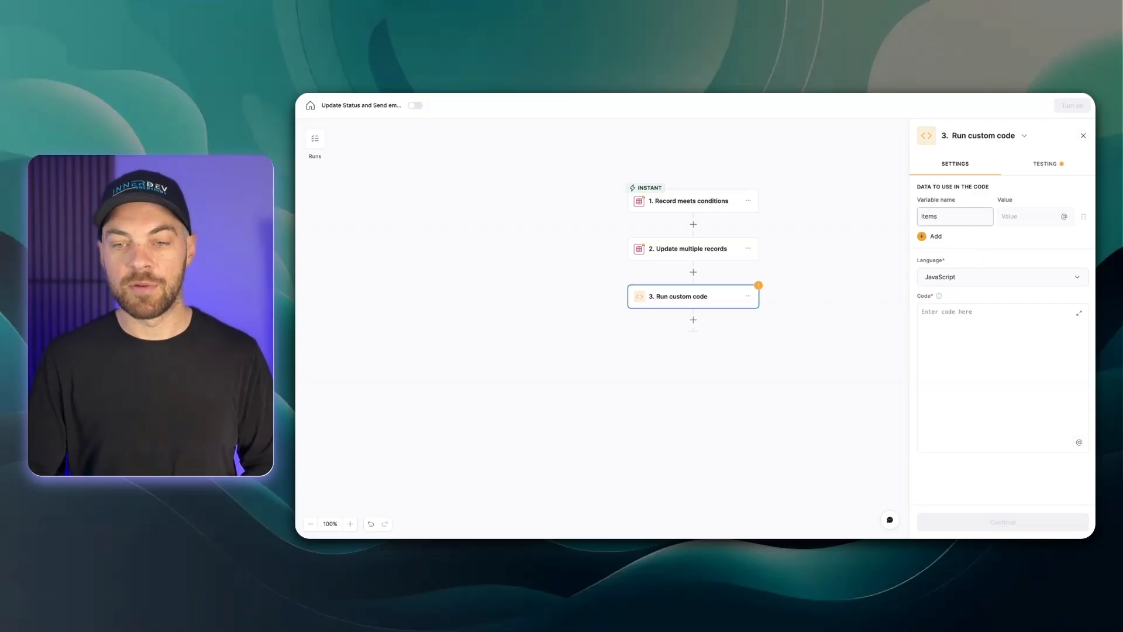
click(1064, 217)
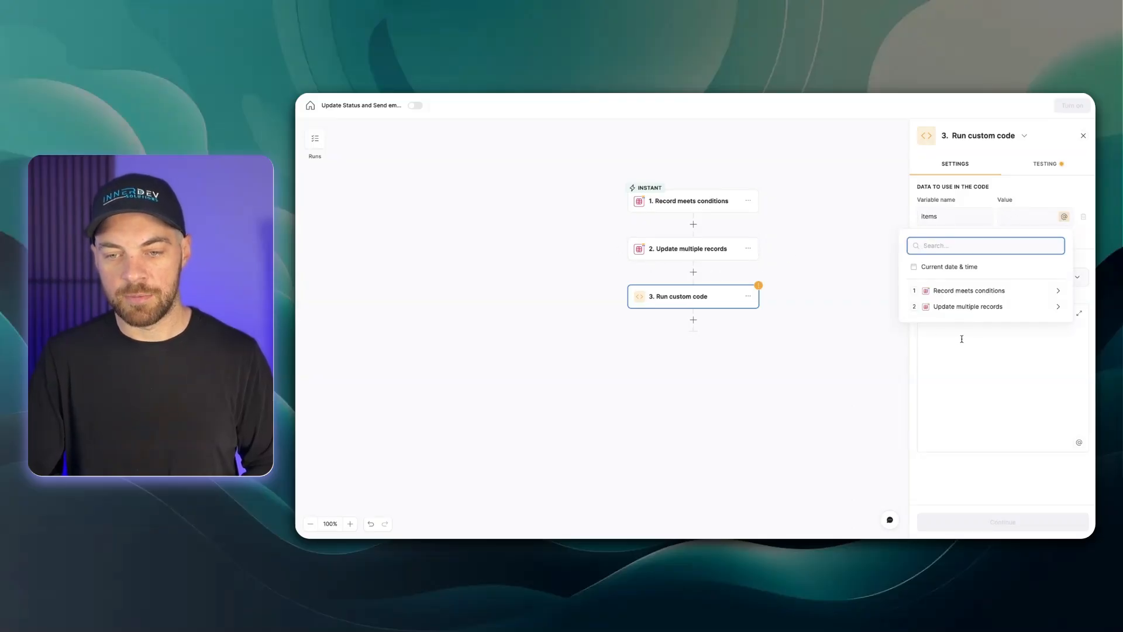
click(975, 312)
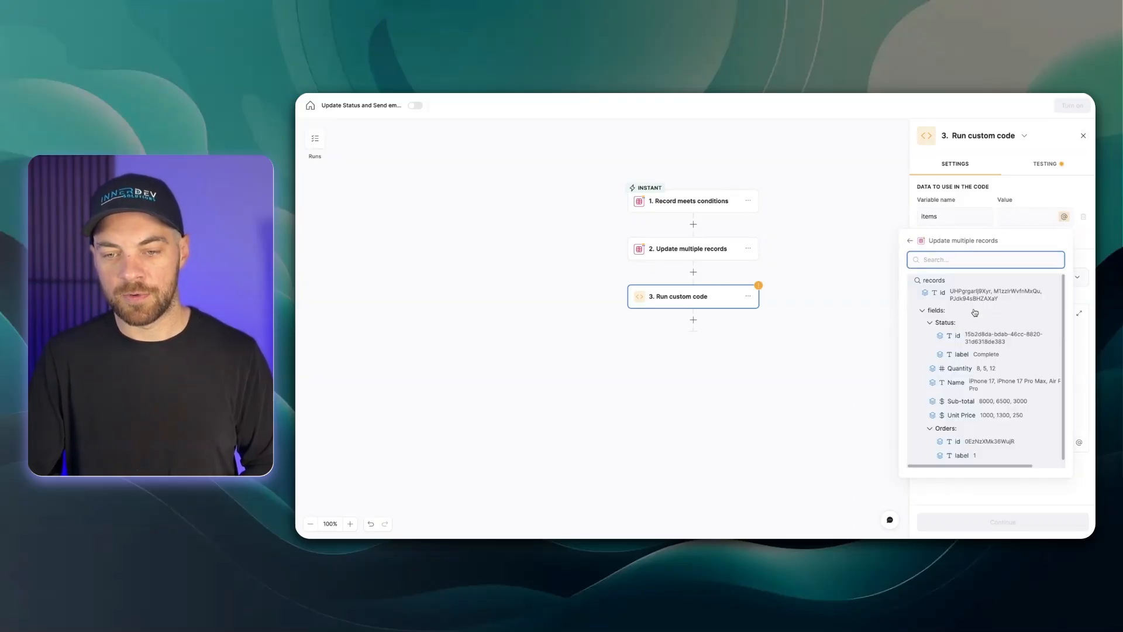
click(956, 383)
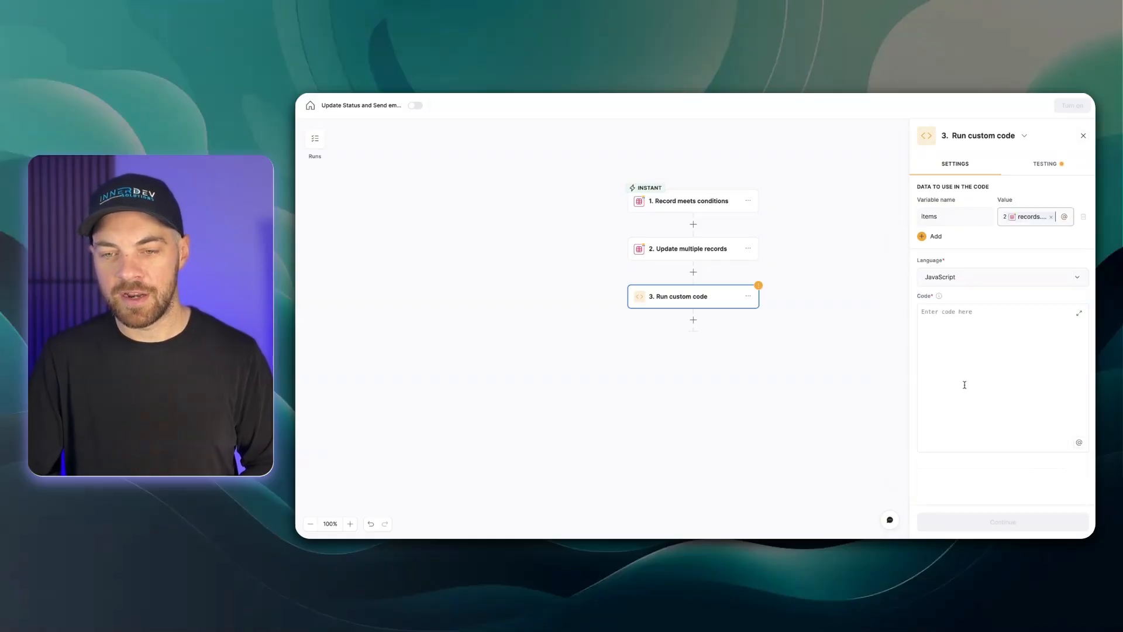
Add a second code variable named status mapped to the Status label values from Update multiple records
click(927, 236)
click(935, 252)
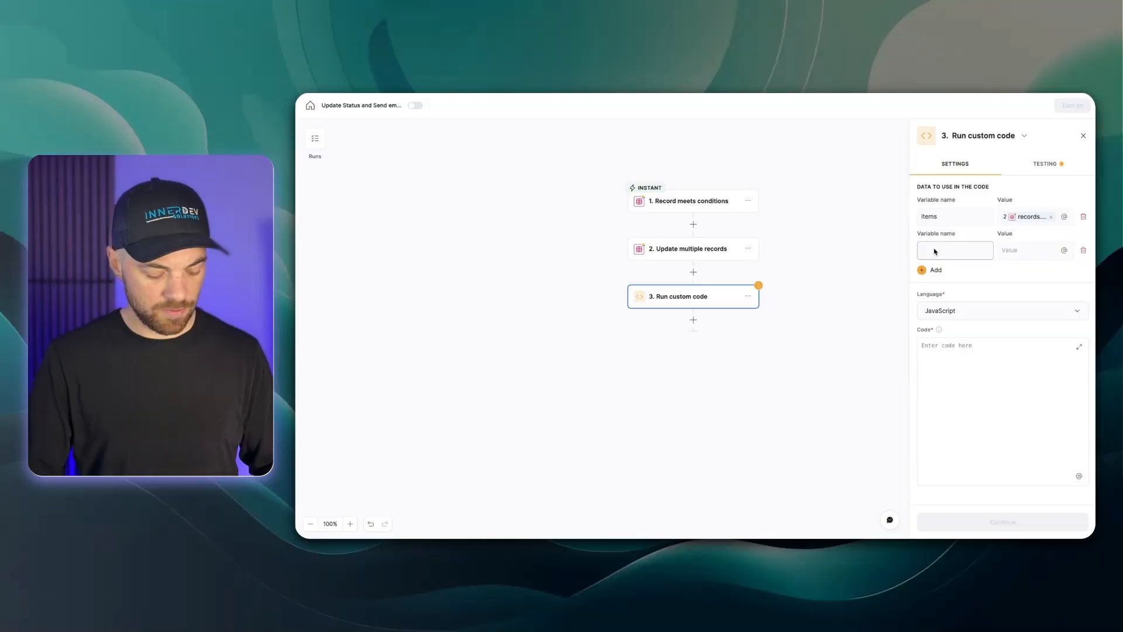
text(status)
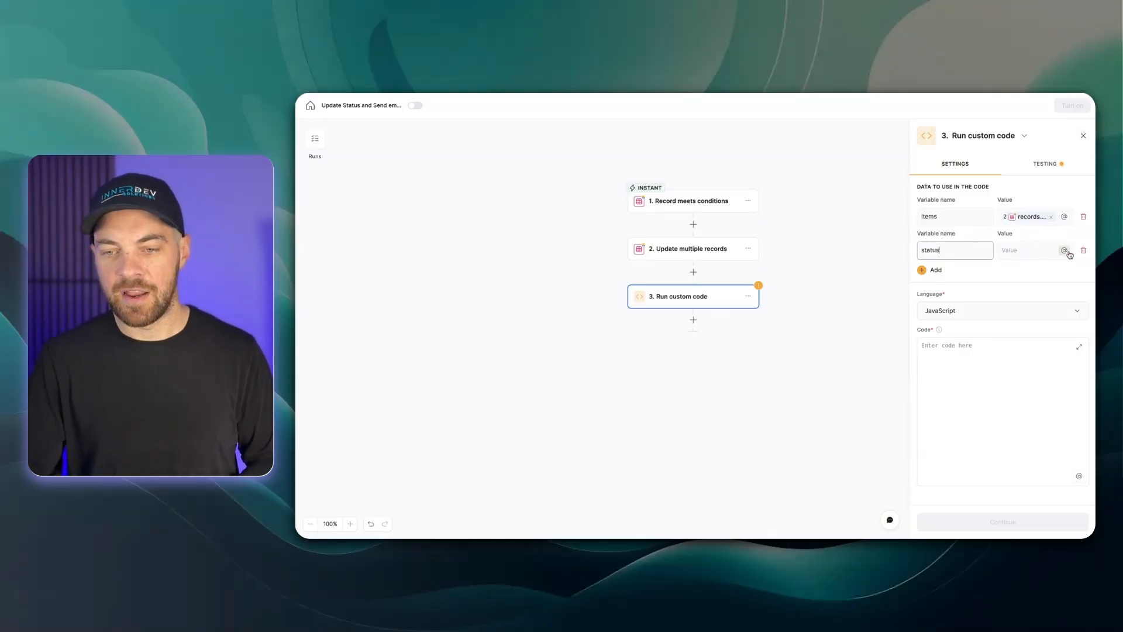
click(1065, 250)
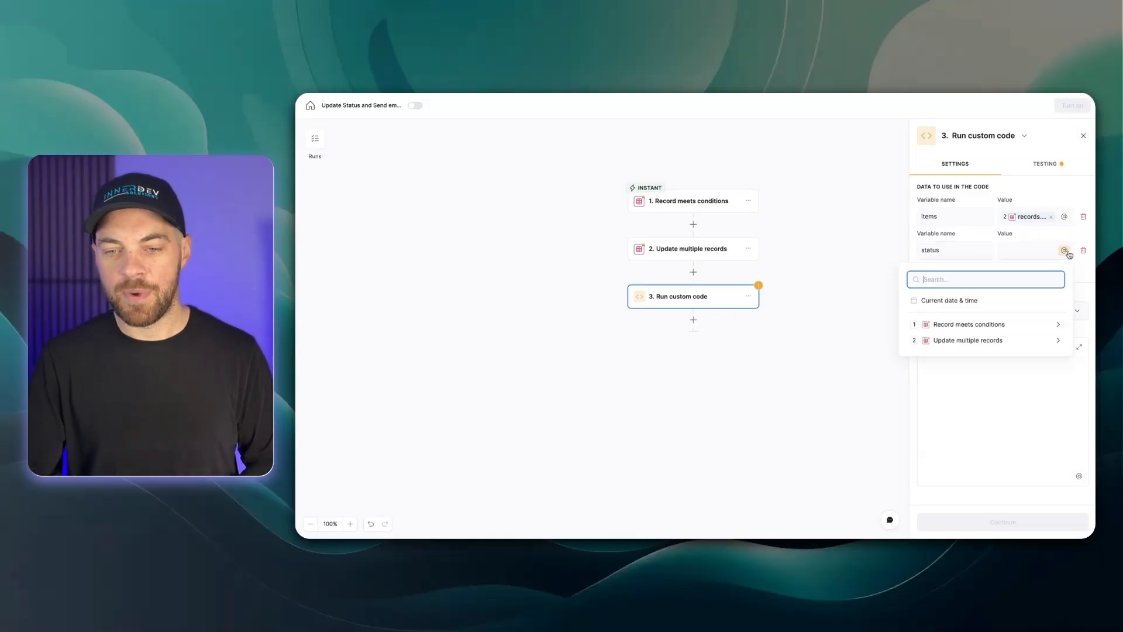
click(970, 341)
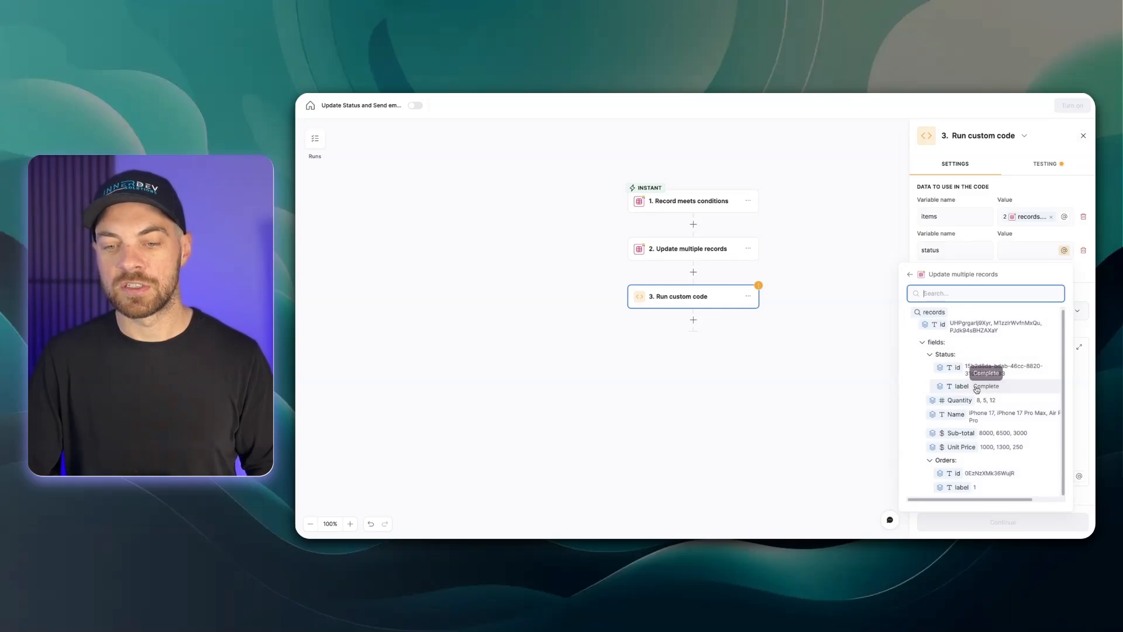
click(983, 387)
click(962, 364)
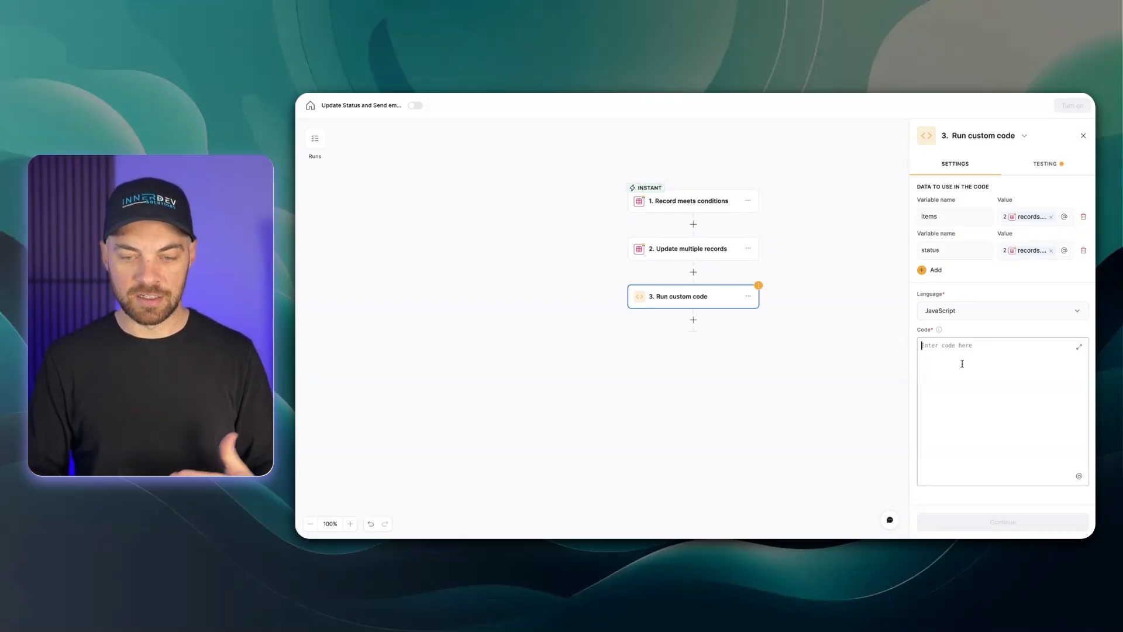
key(Return)
text(item)
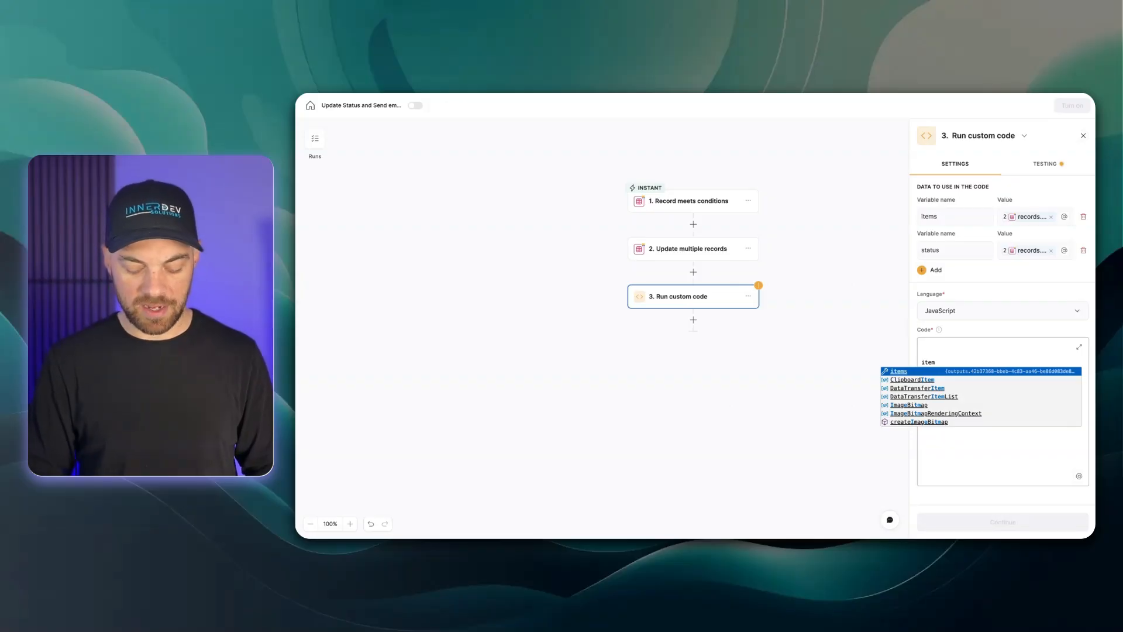
text(: status)
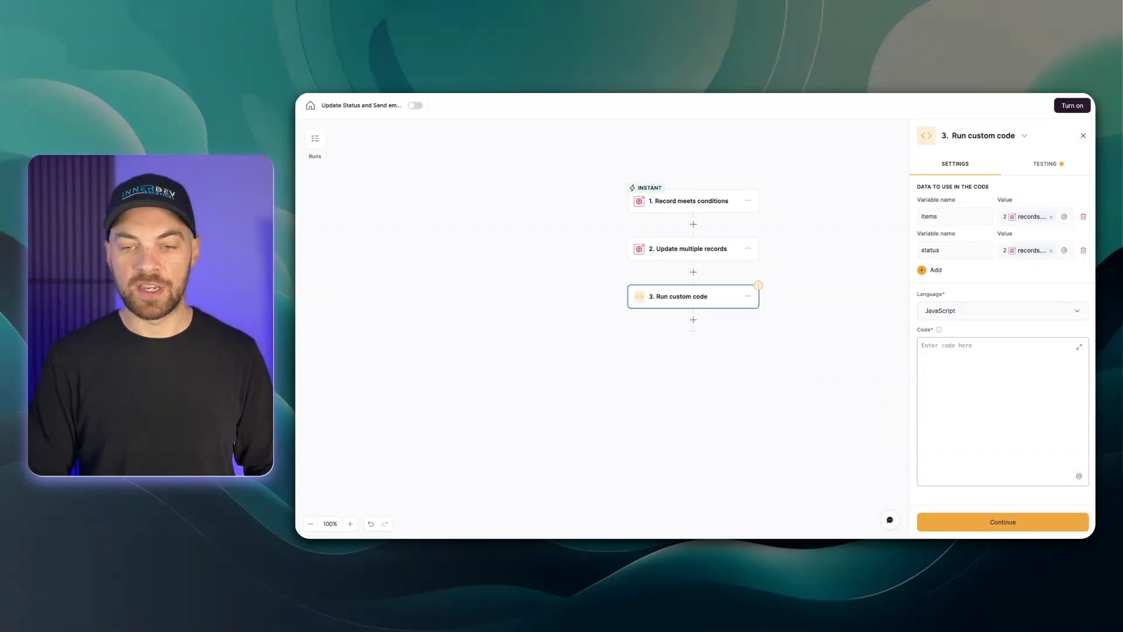
Write code lines assigning items and status from inputData["items"] and inputData["status"]
text(const)
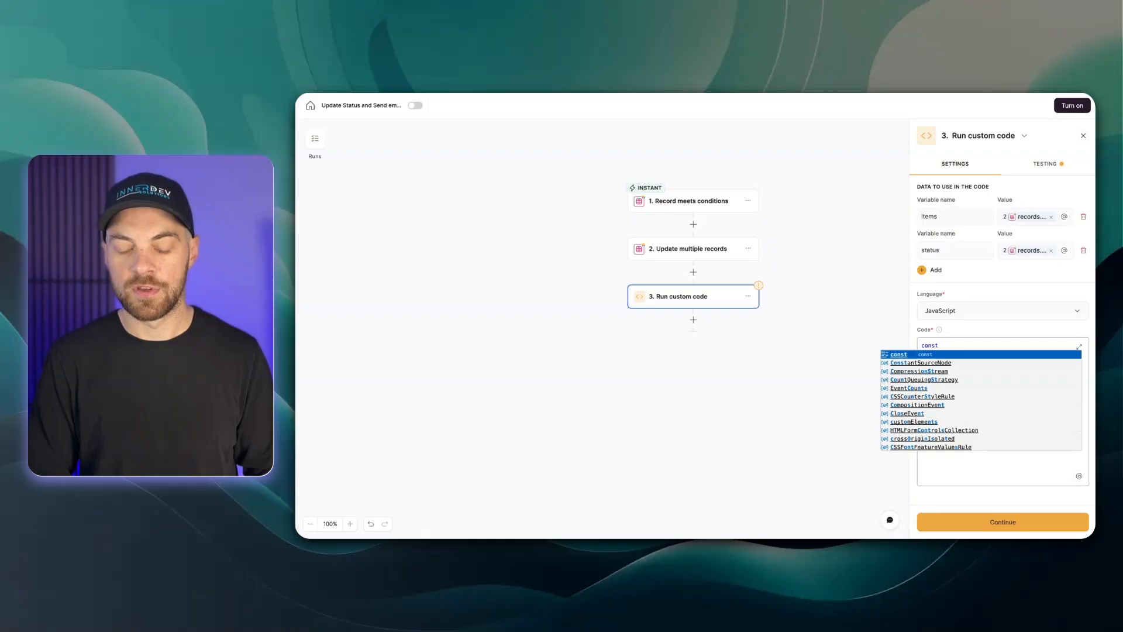
key(BackSpace)
key(BackSpace)
key(BackSpace)
key(BackSpace)
key(BackSpace)
text(let )
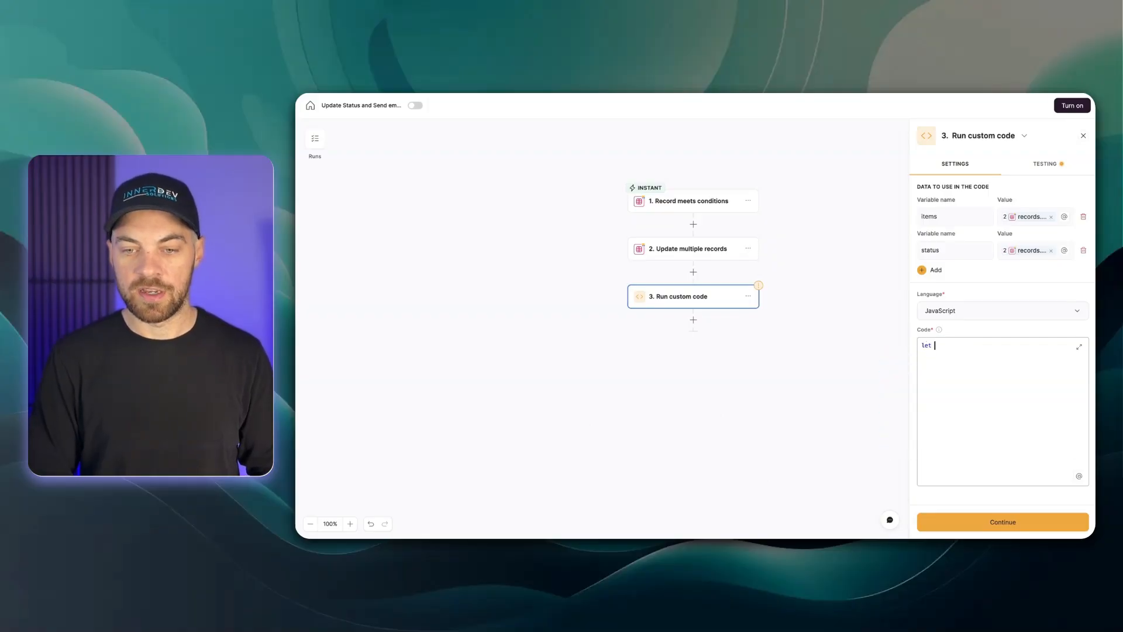
text(items)
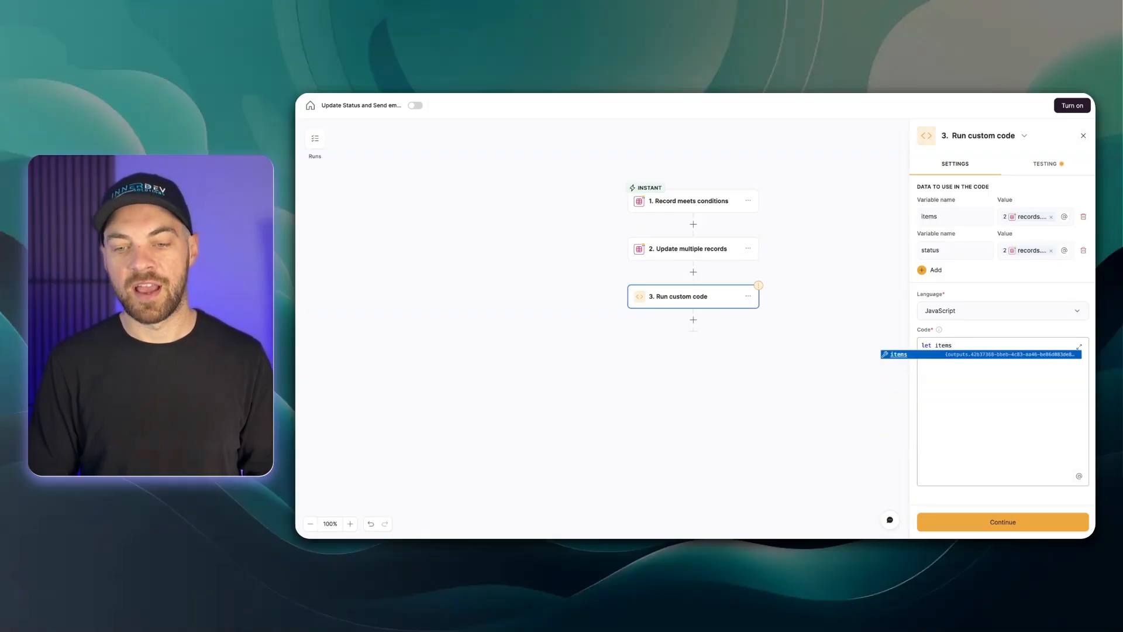
text( =)
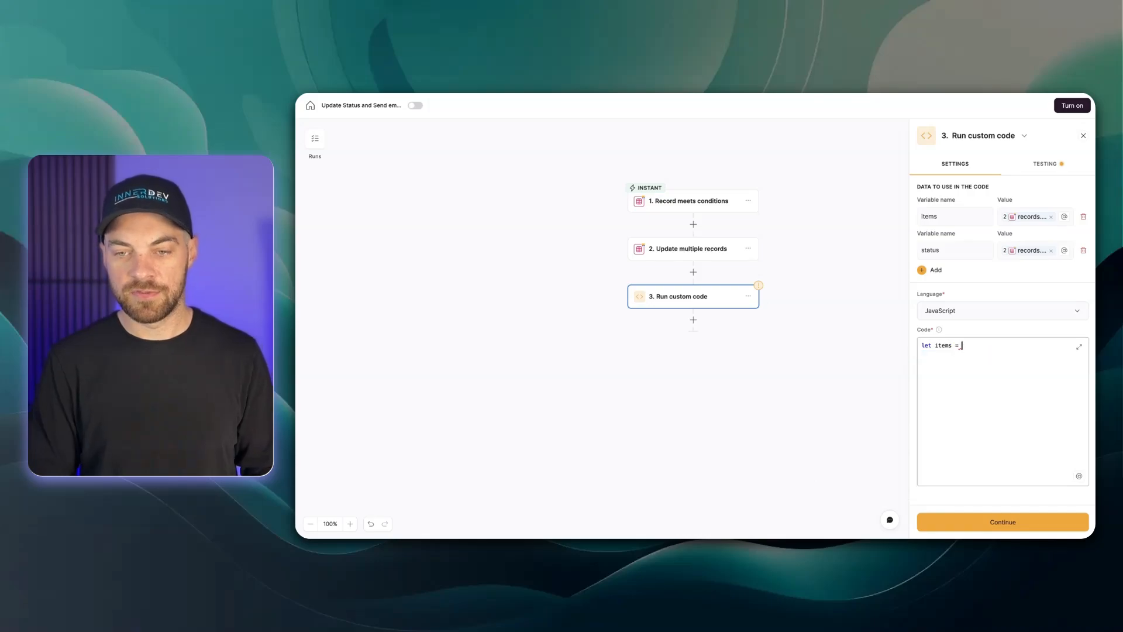
text( inputData["items"])
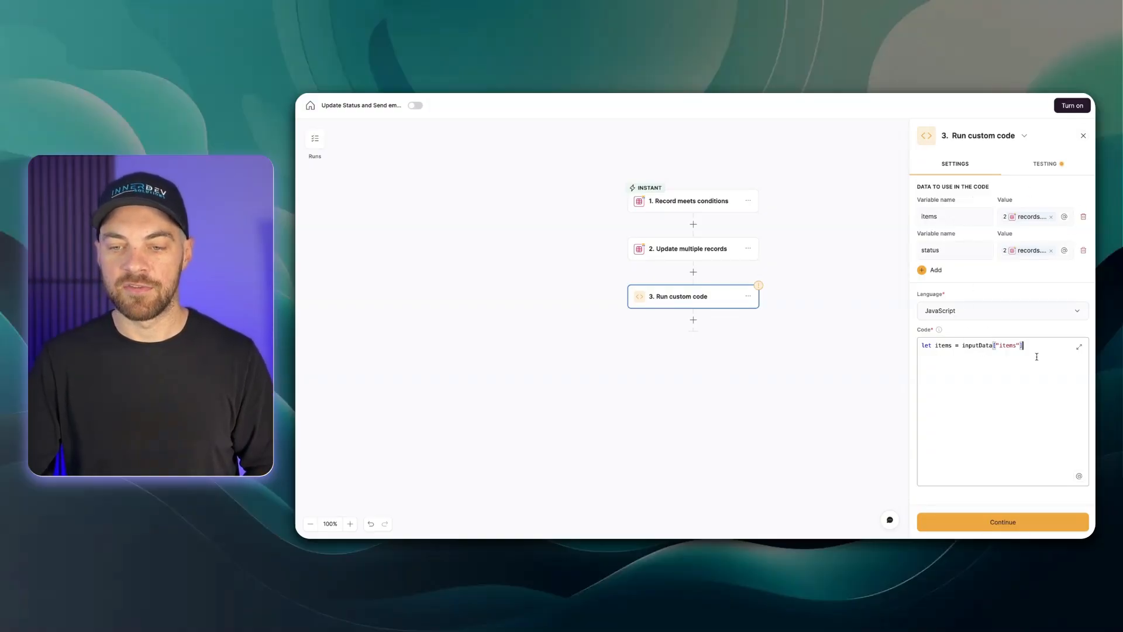
text(let)
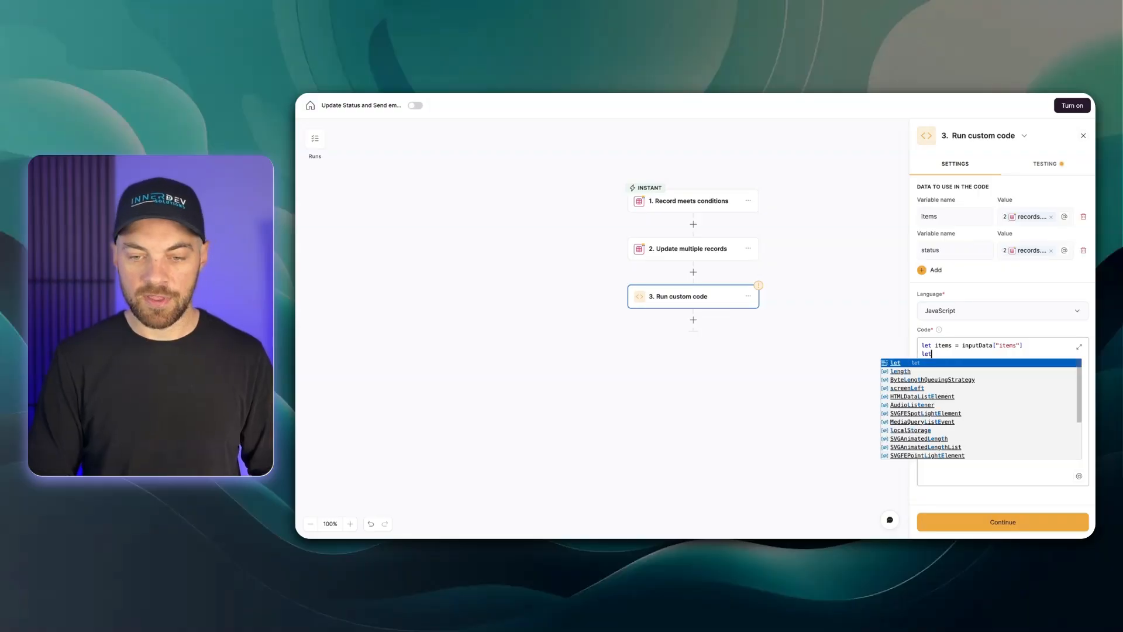
text( stat)
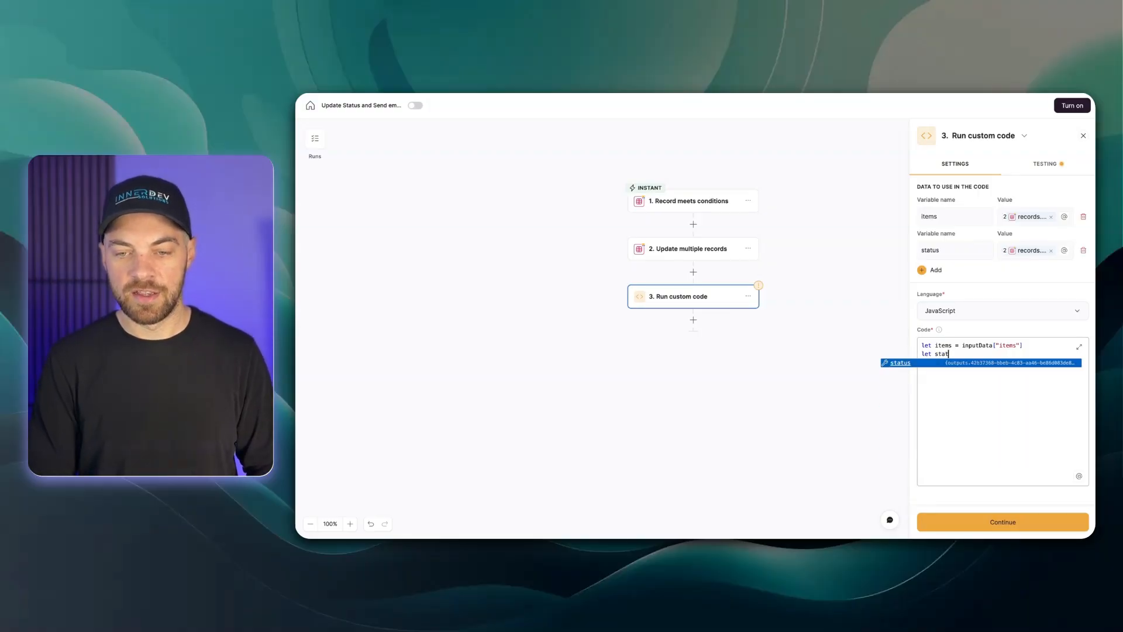
text(us = in)
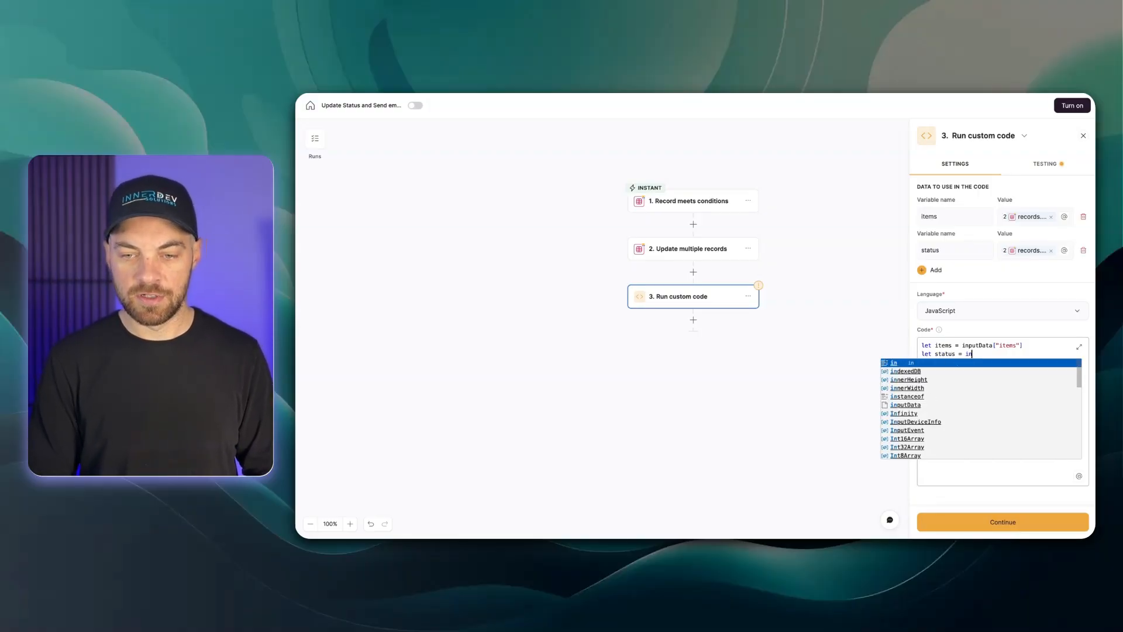
key(BackSpace)
key(BackSpace)
text(stat)
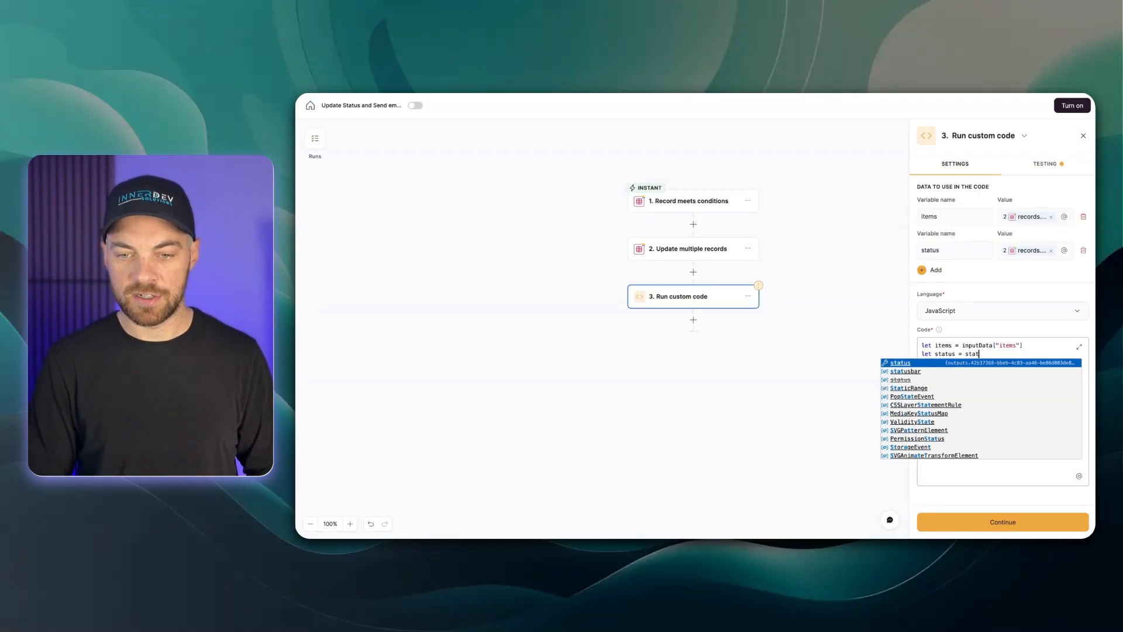
key(Return)
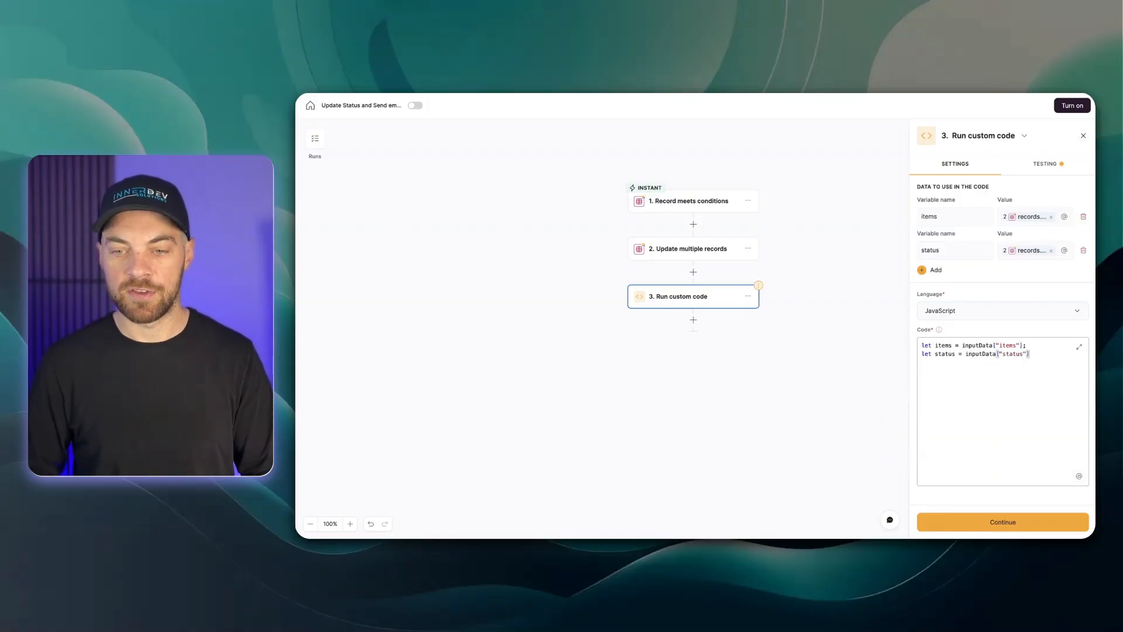
text(;)
Paste the code that combines each item with its status and returns the joined text as output
key(Return)
key(Return)
text(// Build a text list combining each item with its status let combined = items.map((item, index) => `${item}: ${itemStatus[index]}`);  // Join each line with a newline character for readability let outputText = combined.join("\n");  return {   output: outputText };)
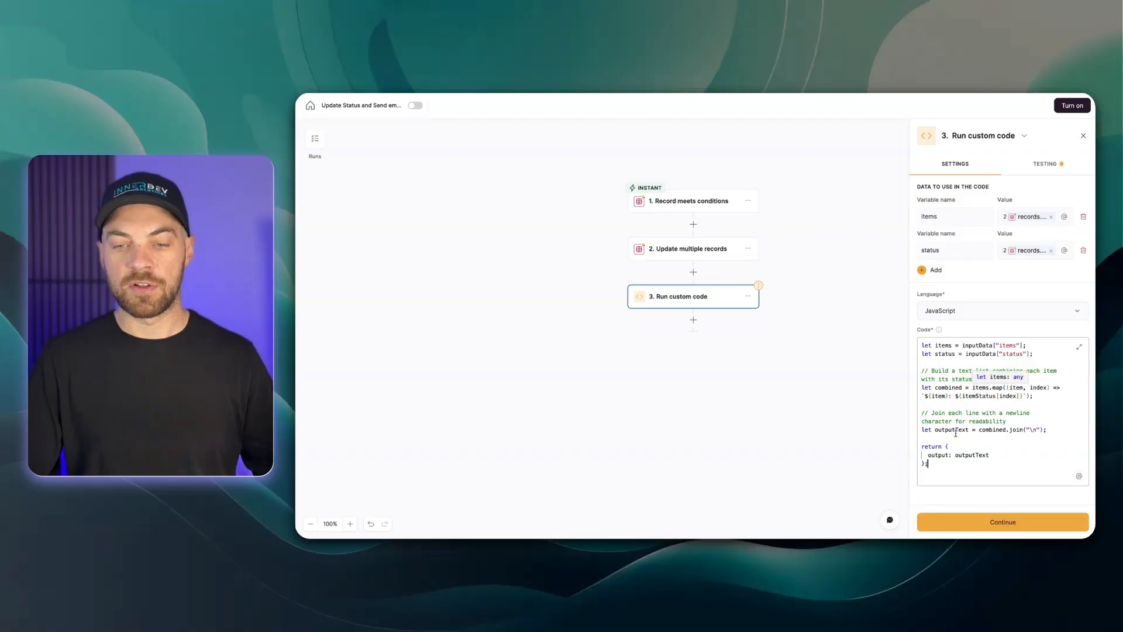
Review the pasted code's variables, map expression and return statement
drag(922, 387, 950, 387)
double_click(952, 387)
double_click(959, 387)
double_click(967, 380)
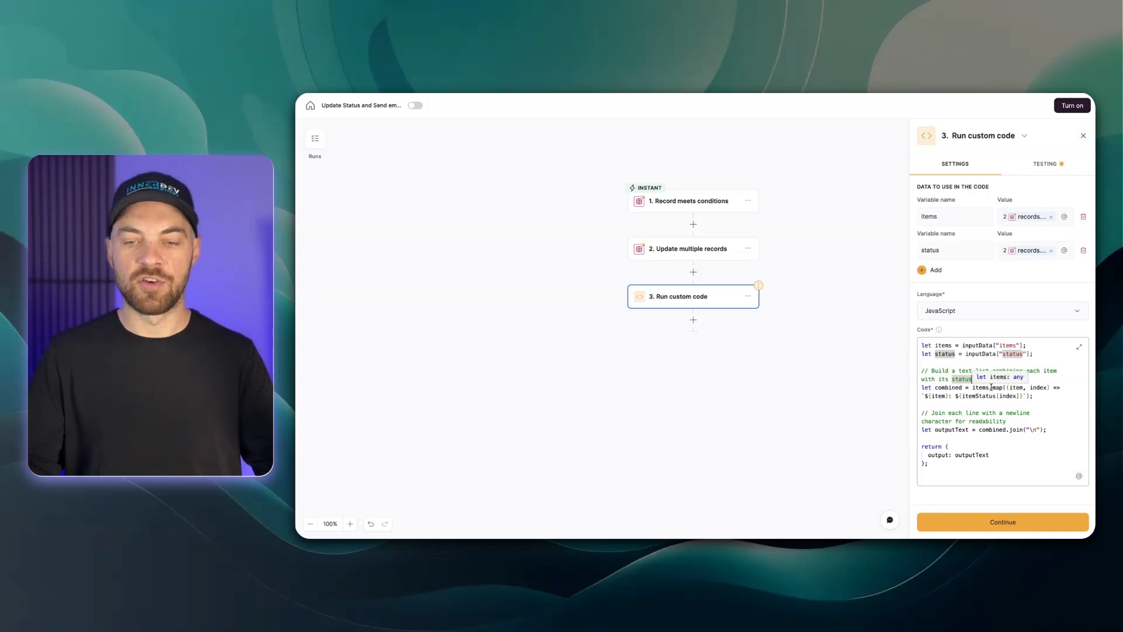
double_click(987, 421)
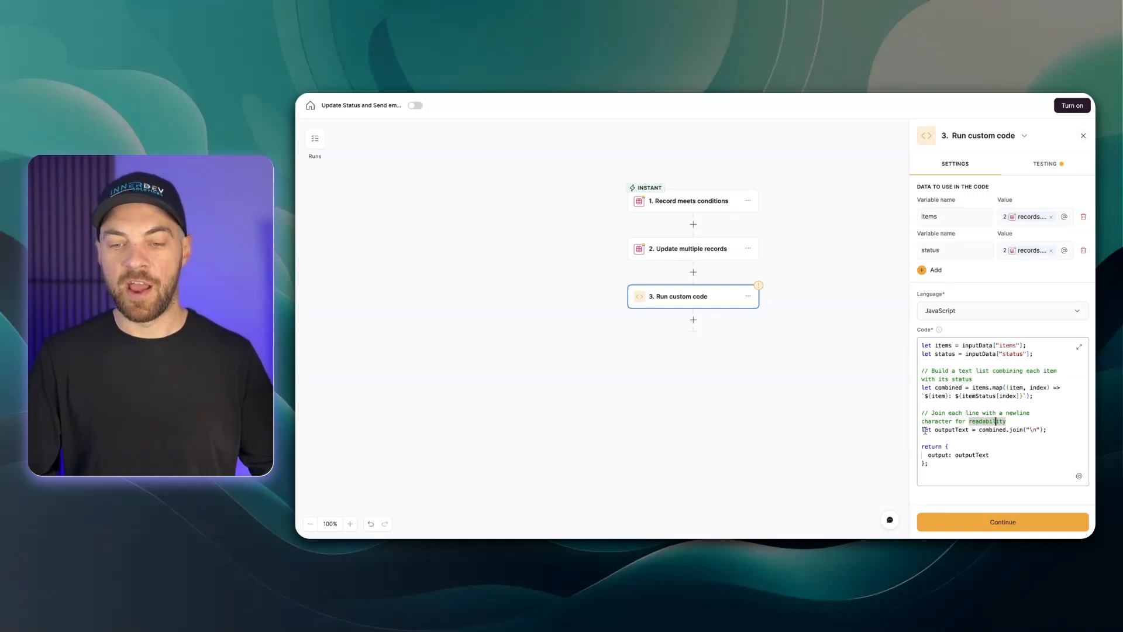
drag(925, 431, 953, 430)
click(1047, 430)
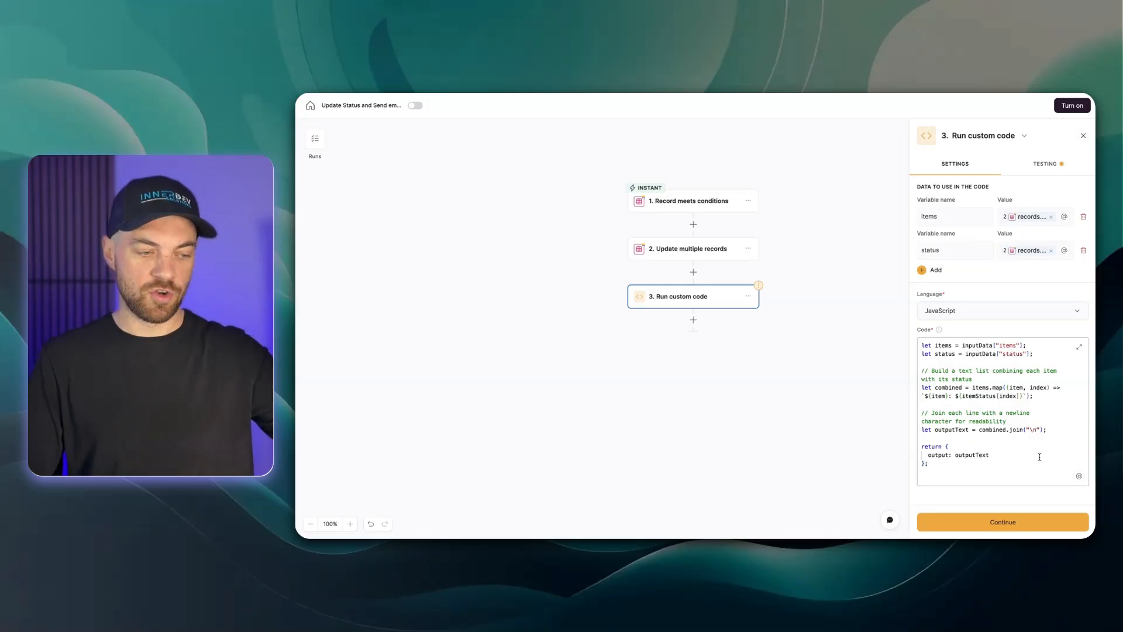
click(1039, 458)
click(972, 462)
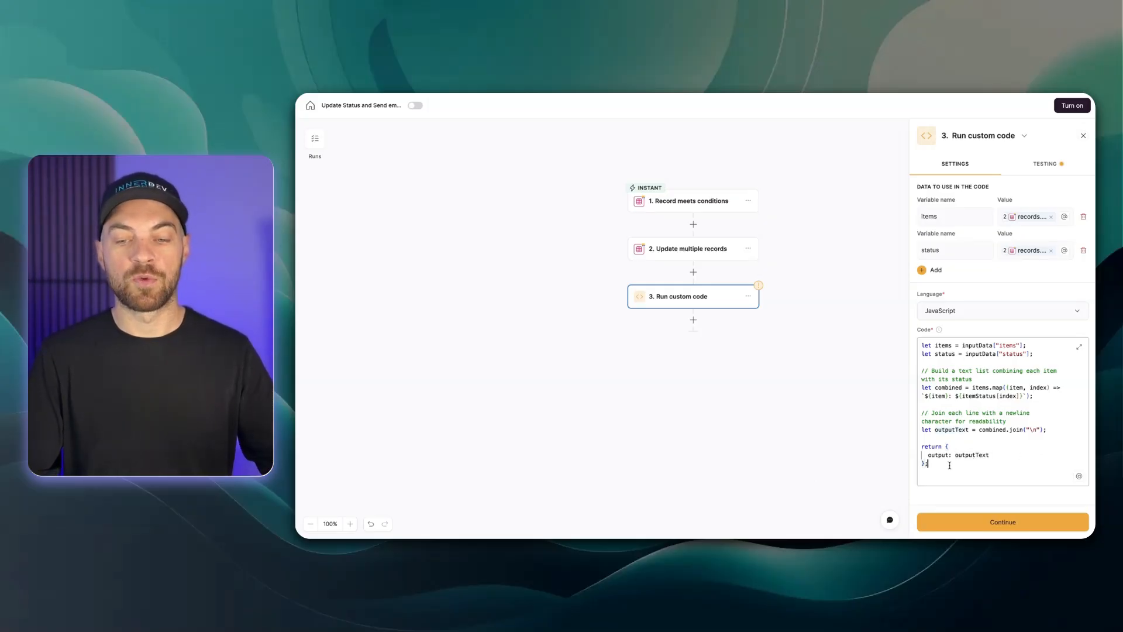
click(975, 455)
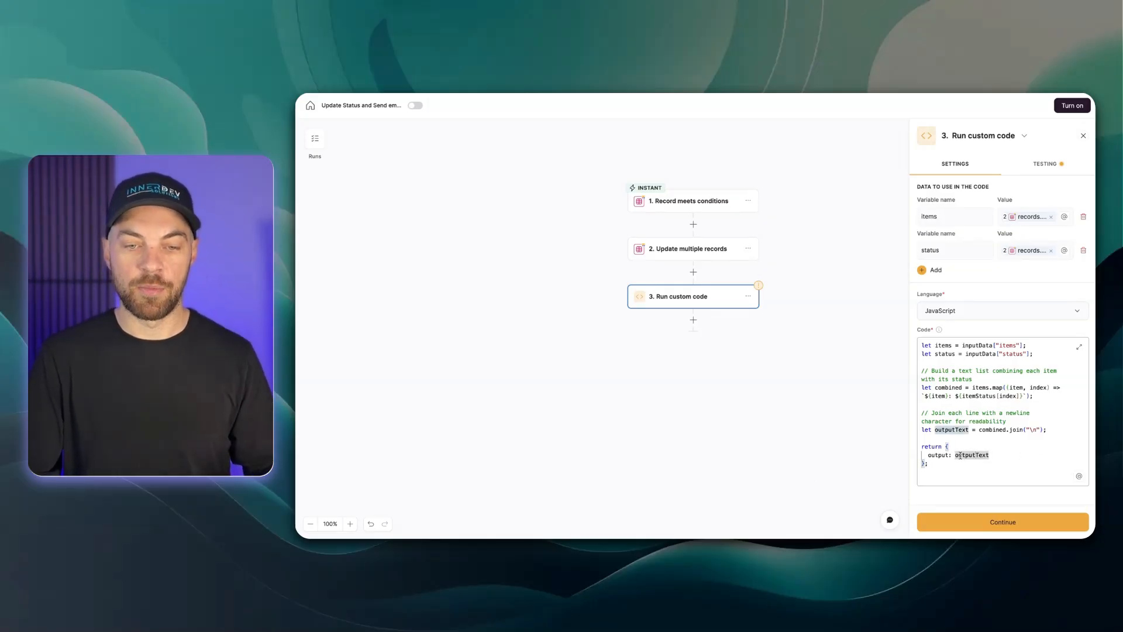
click(854, 423)
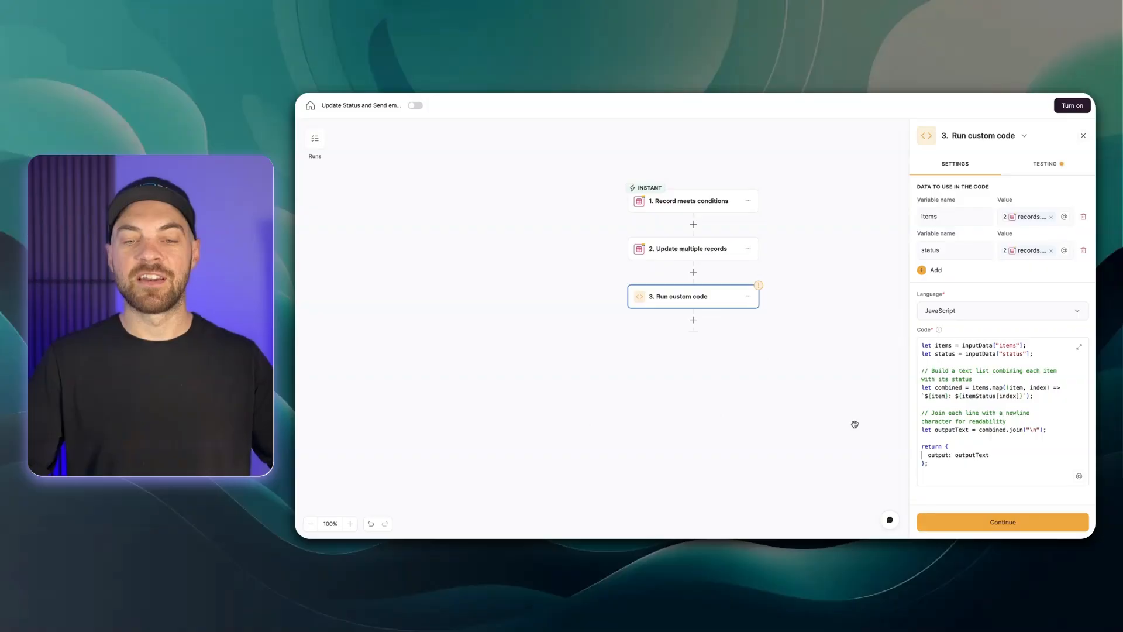
Rename the code's status variable to itemStatus and test the custom code step
click(1046, 164)
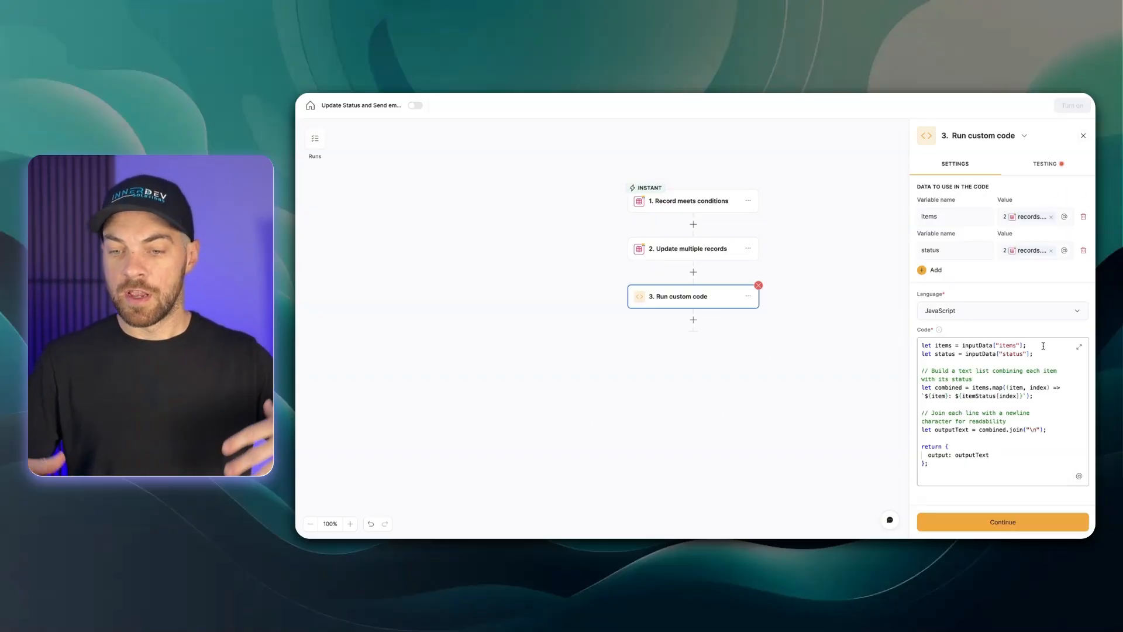
click(973, 379)
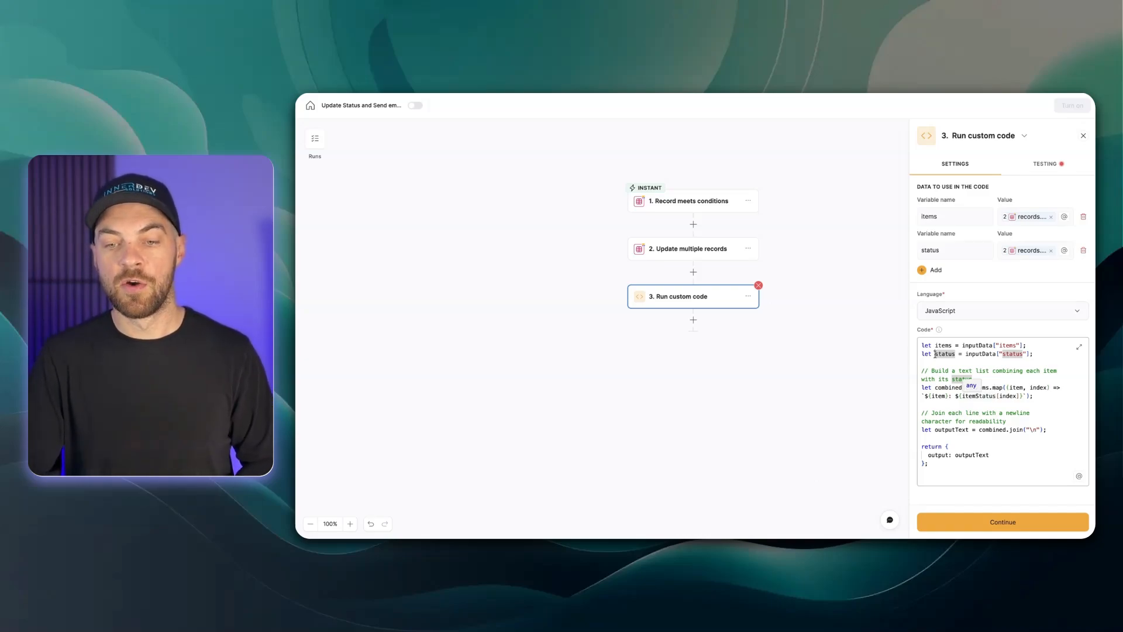
text(item)
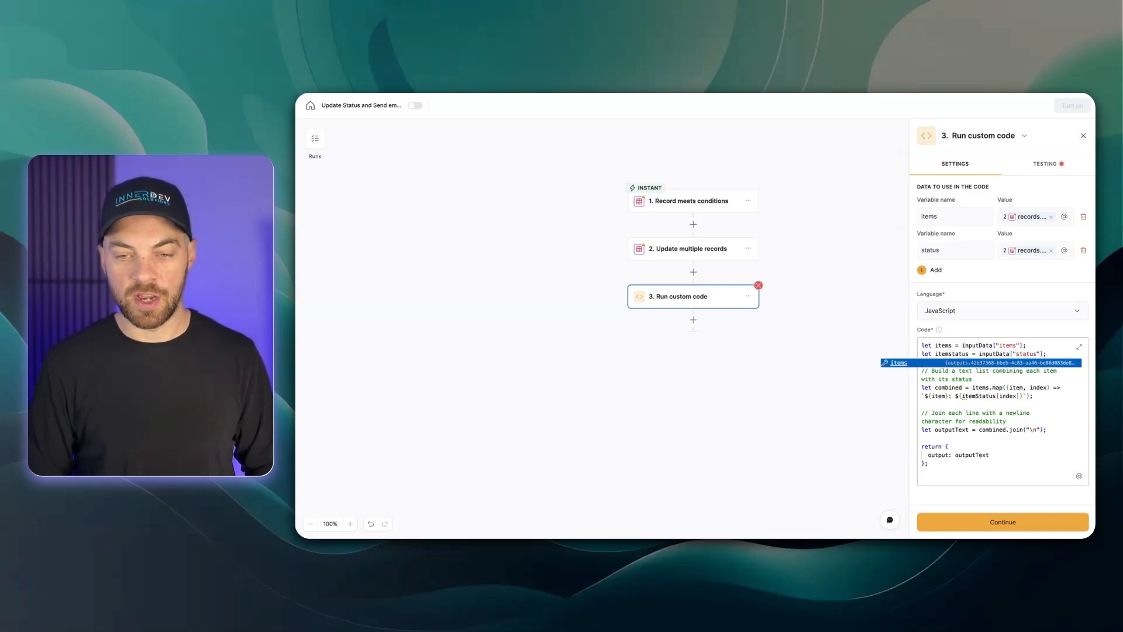
key(Right)
key(BackSpace)
text(S)
click(1036, 388)
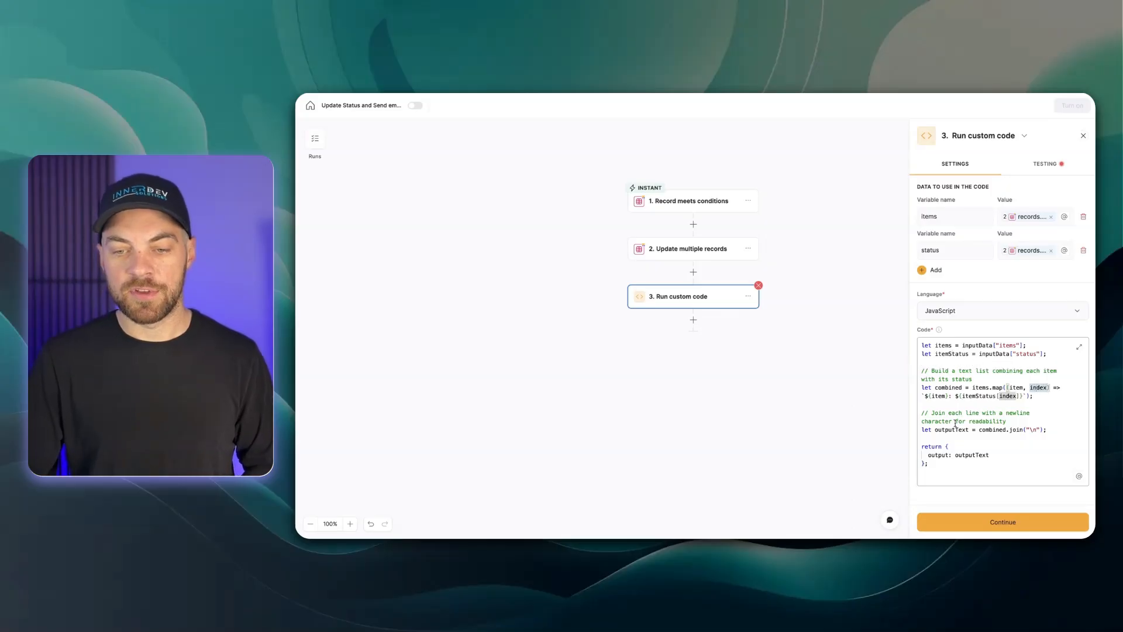
click(1046, 164)
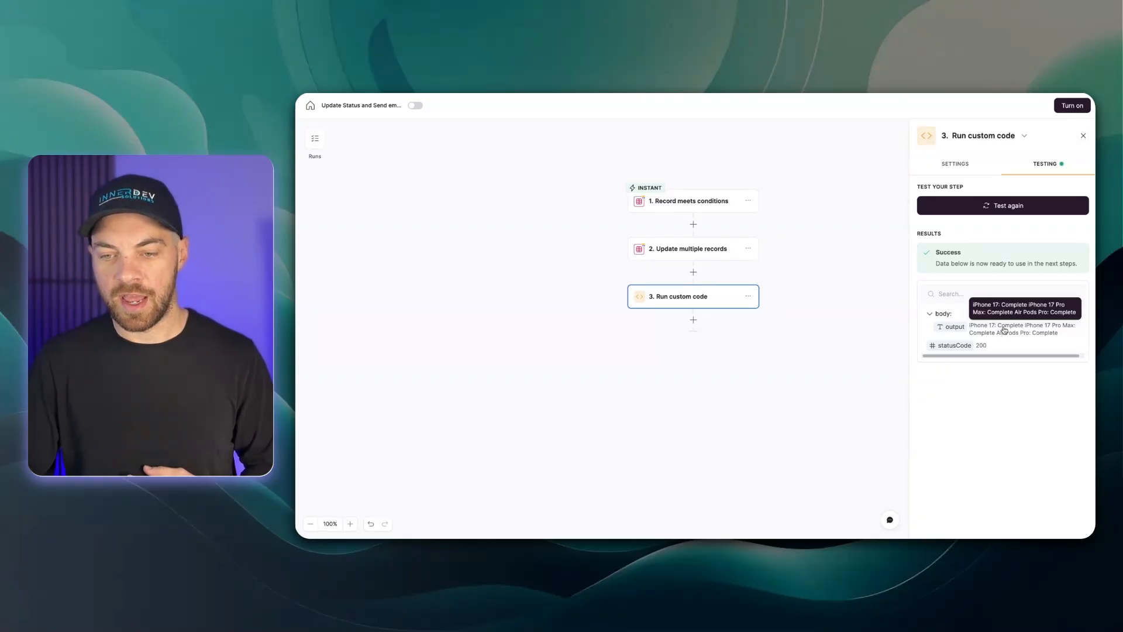
Add a Send email action after the custom code step
click(693, 322)
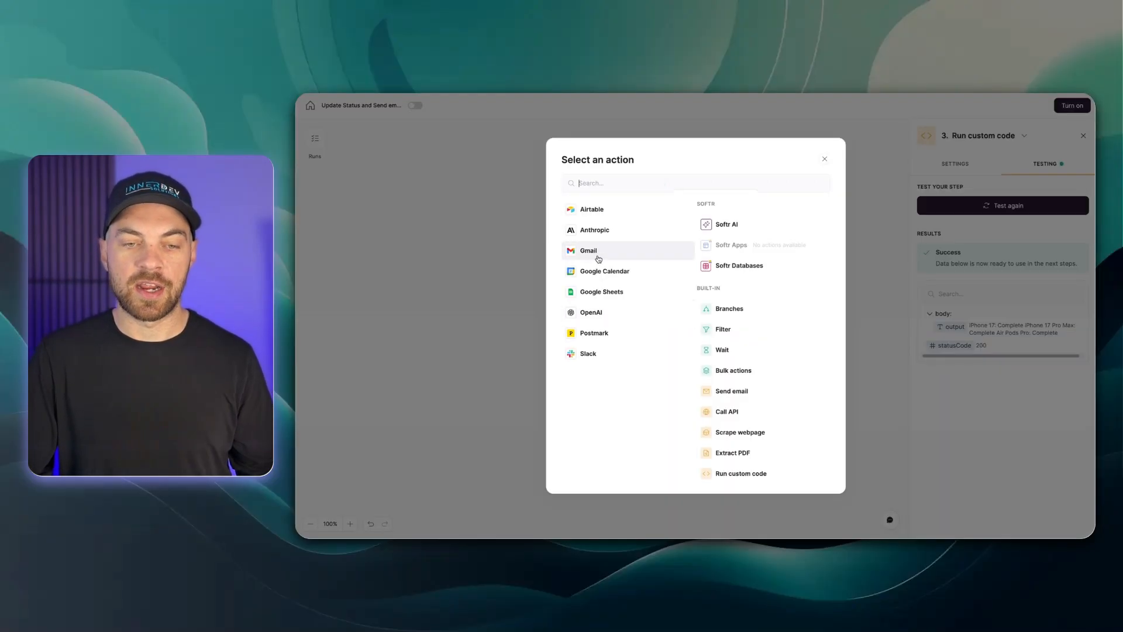
click(731, 391)
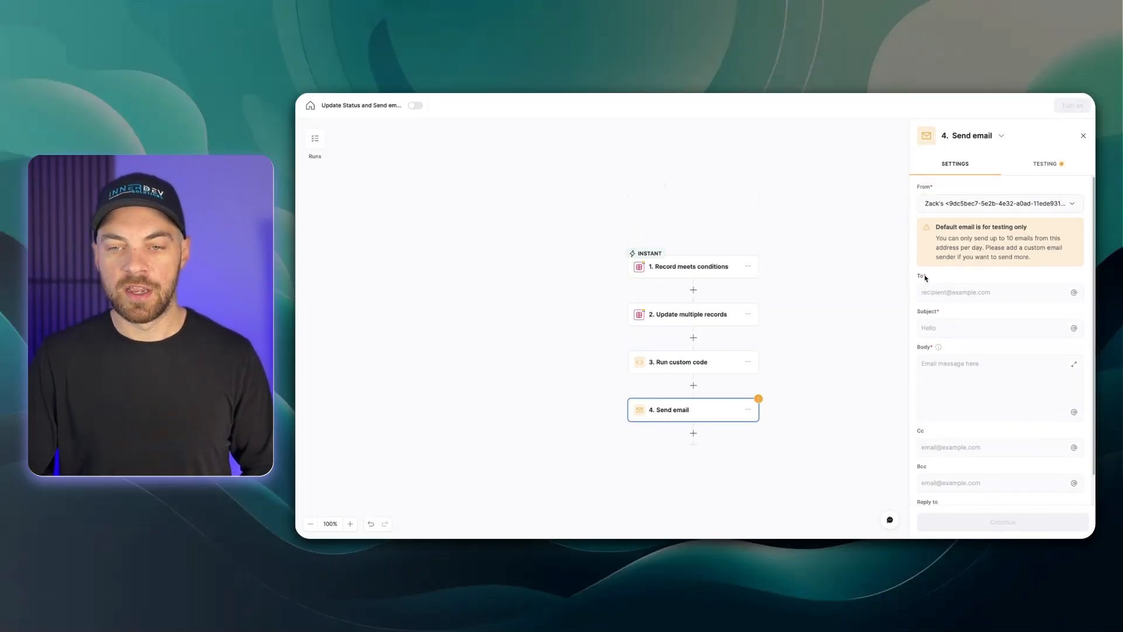
Begin the email body with "Hi " followed by the trigger record's Customer field
scroll(949, 327, down, 1)
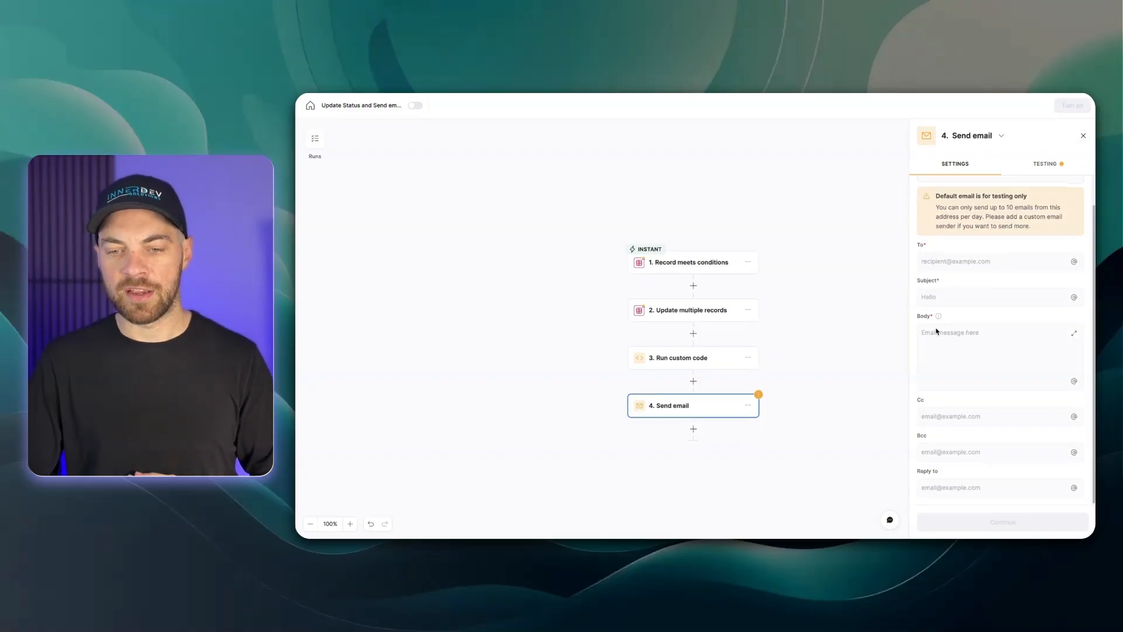
click(962, 340)
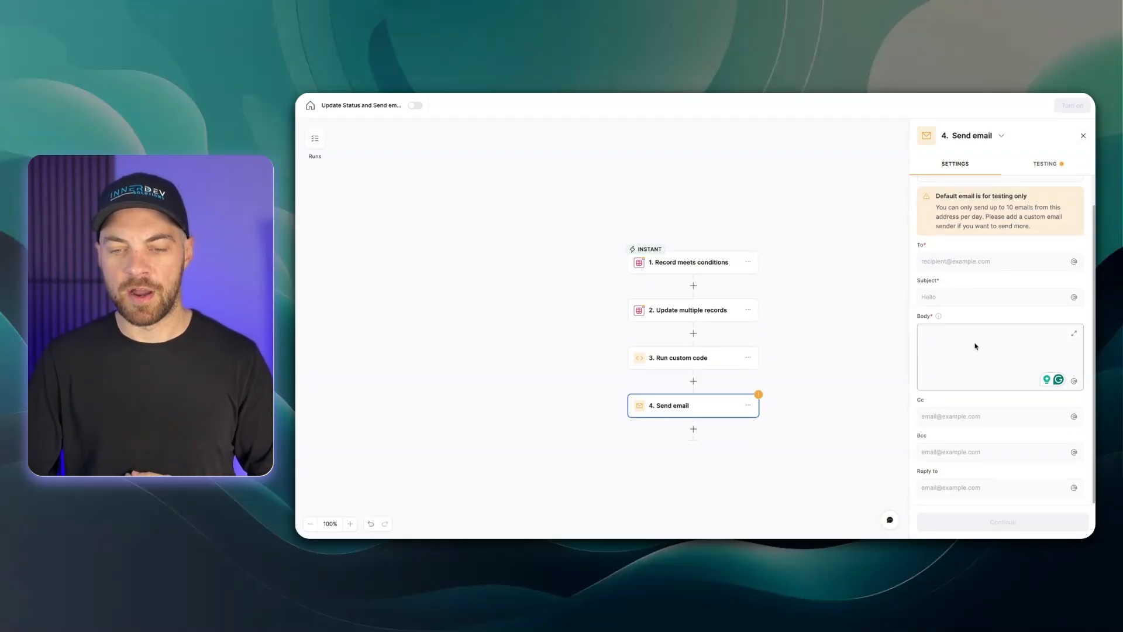
text(Hi )
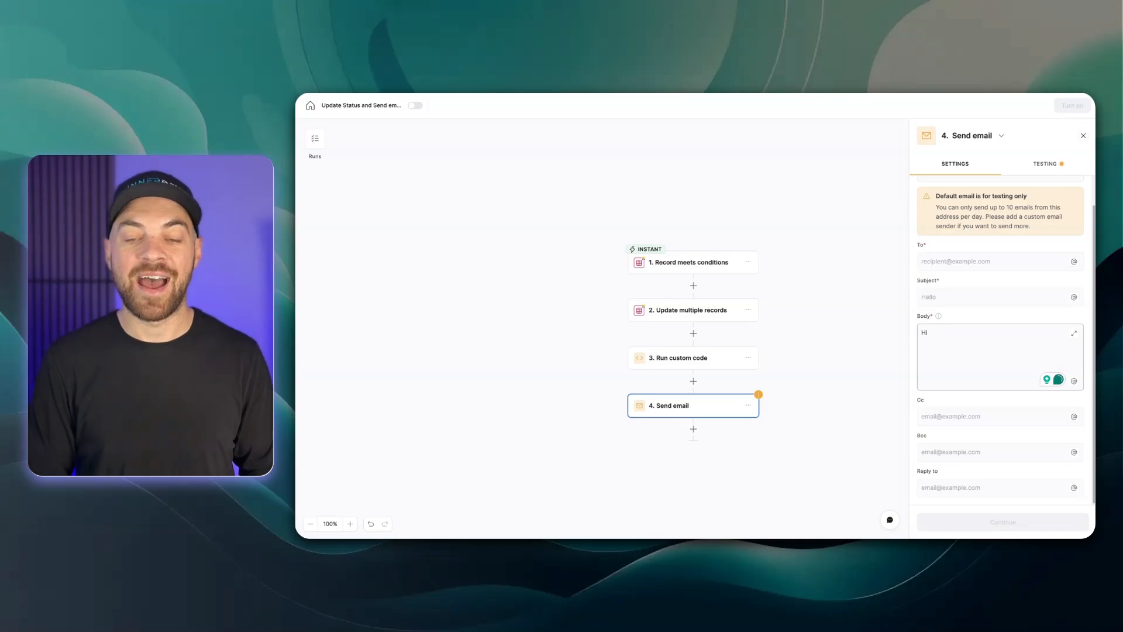
text(@)
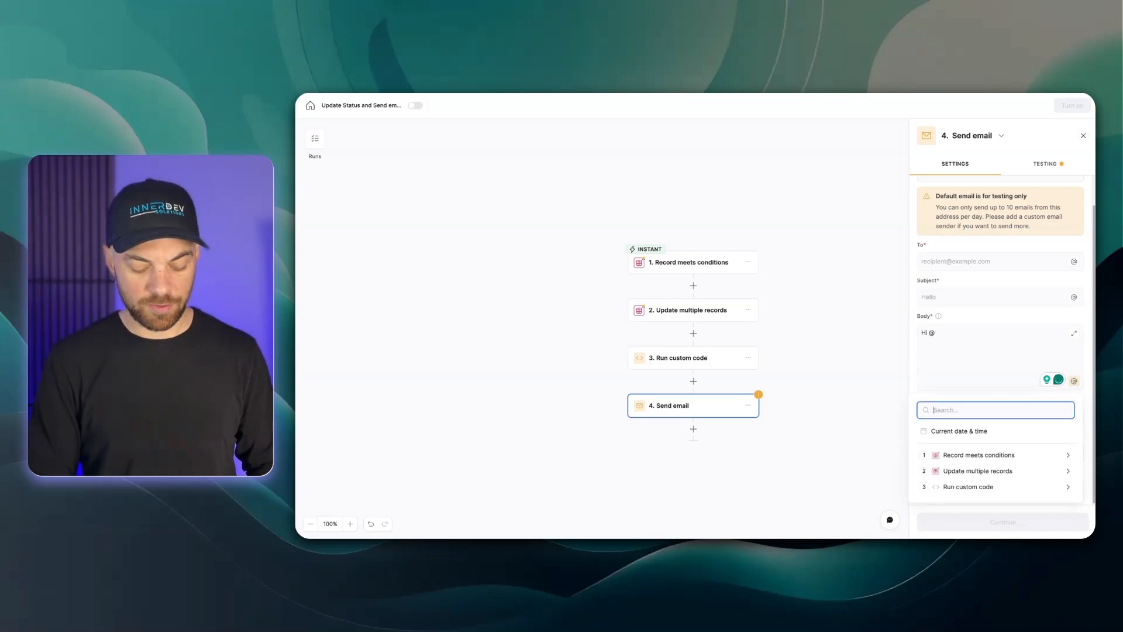
text(custom)
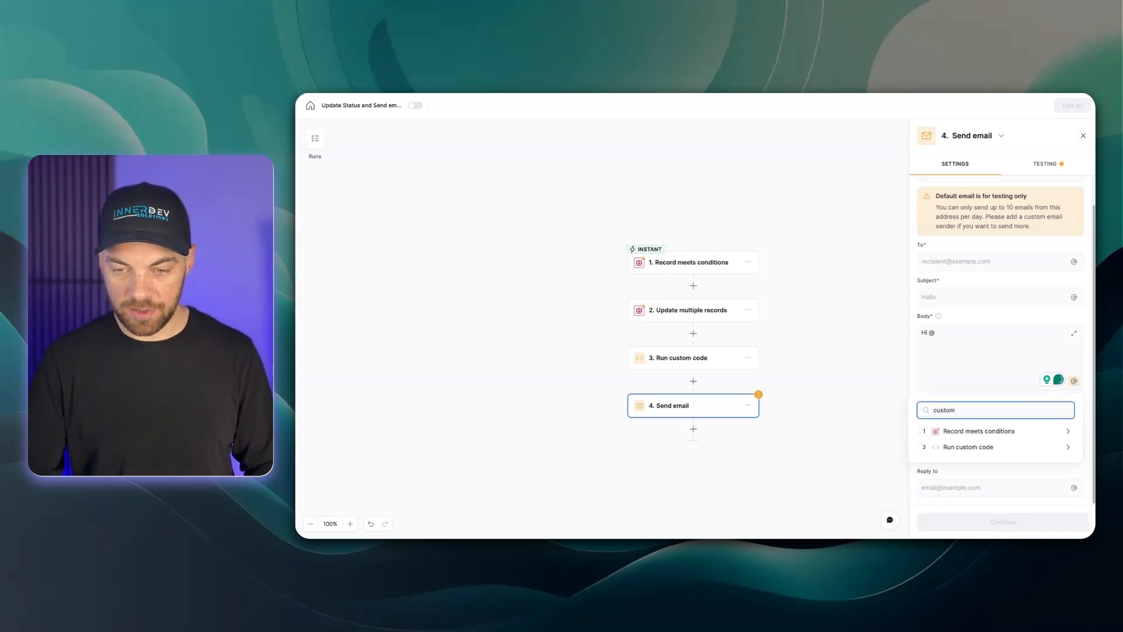
click(976, 436)
click(995, 458)
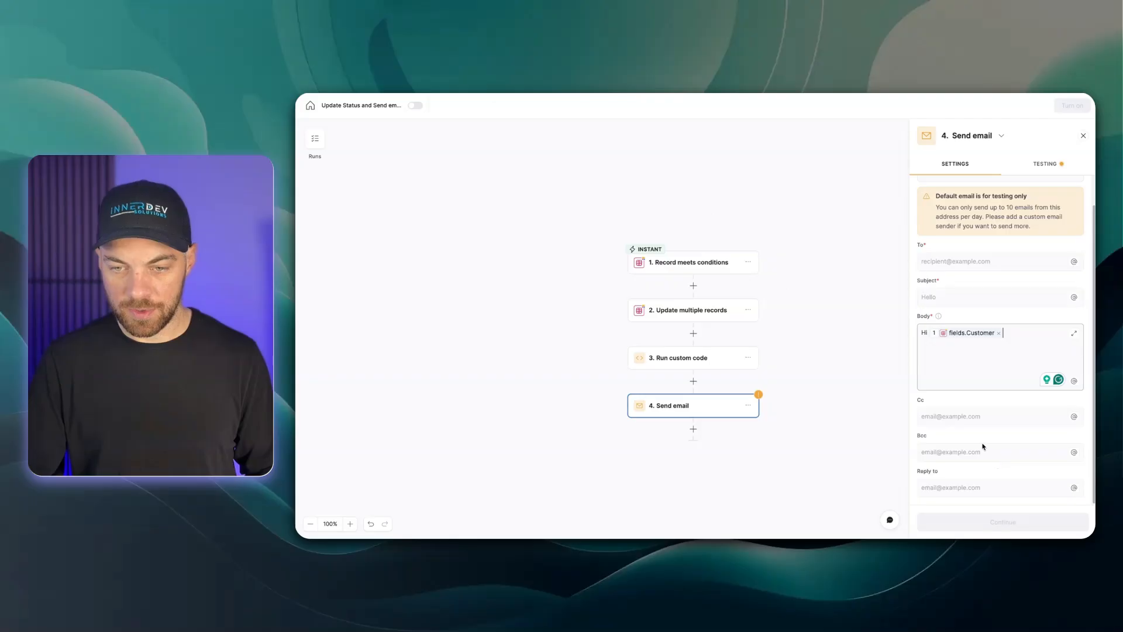
Continue the body with a comma and a new line reading "Items on your order have been updated."
text(,)
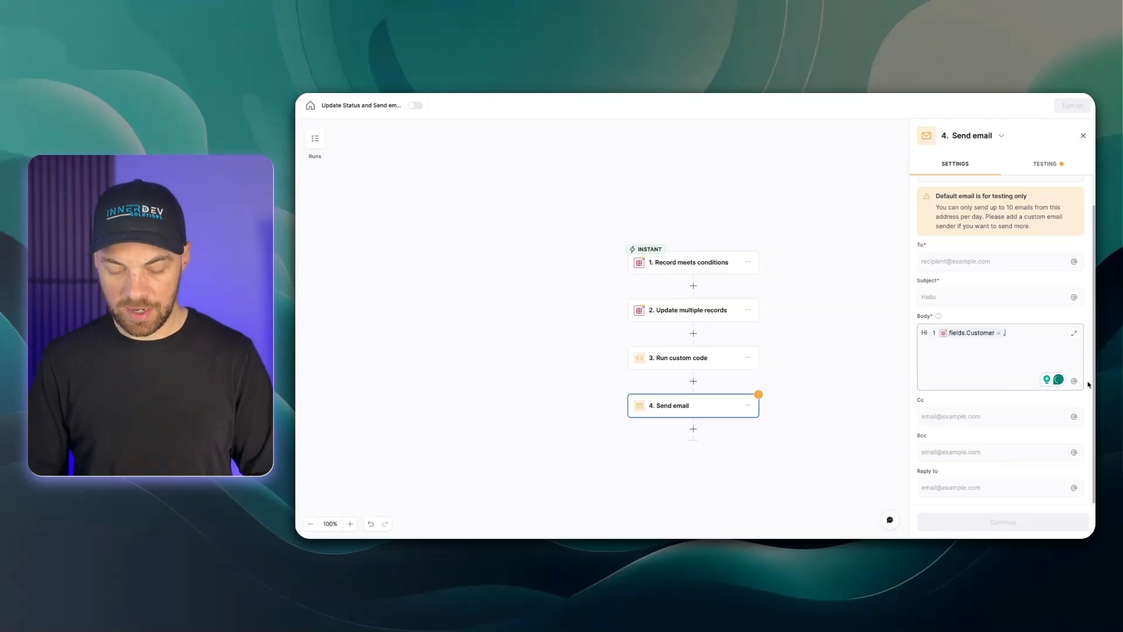
text(()
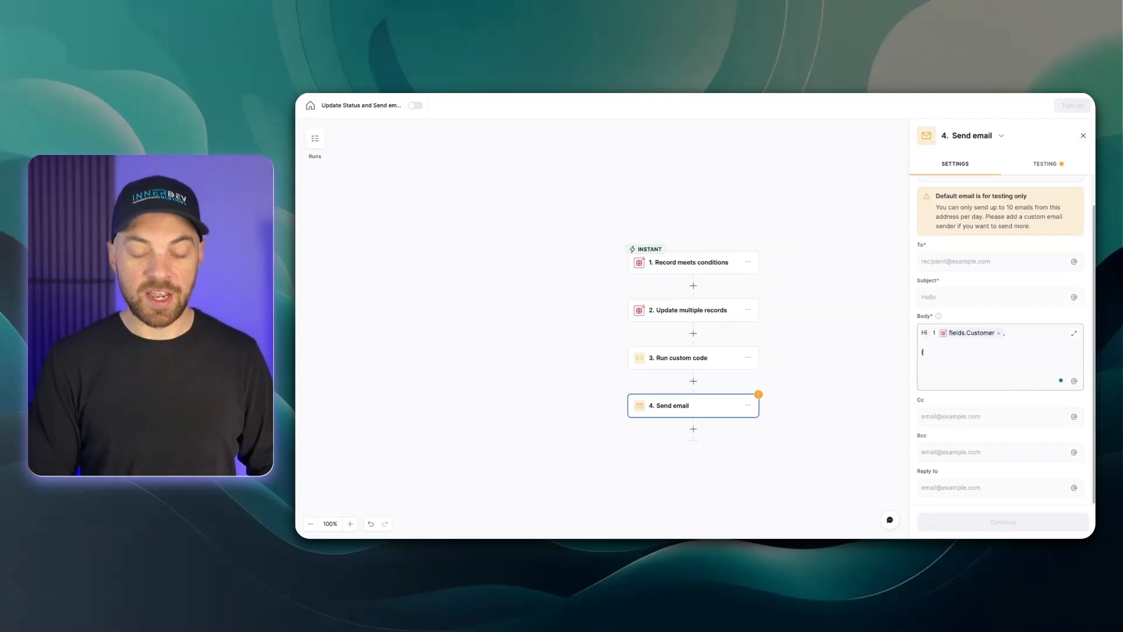
text(tems on your or)
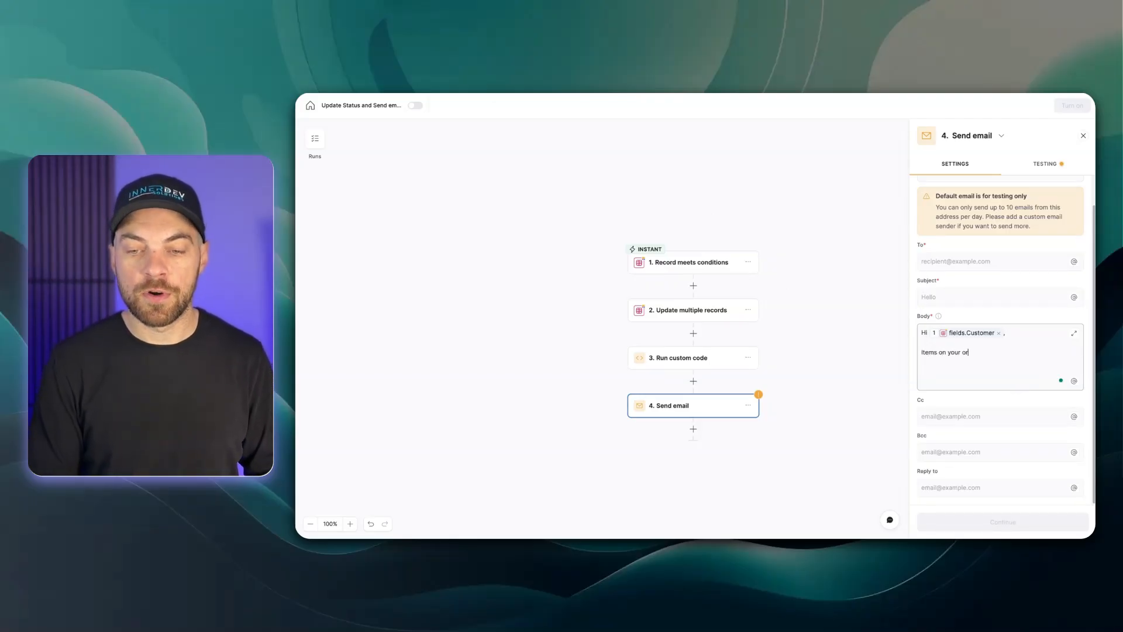
text(der have been )
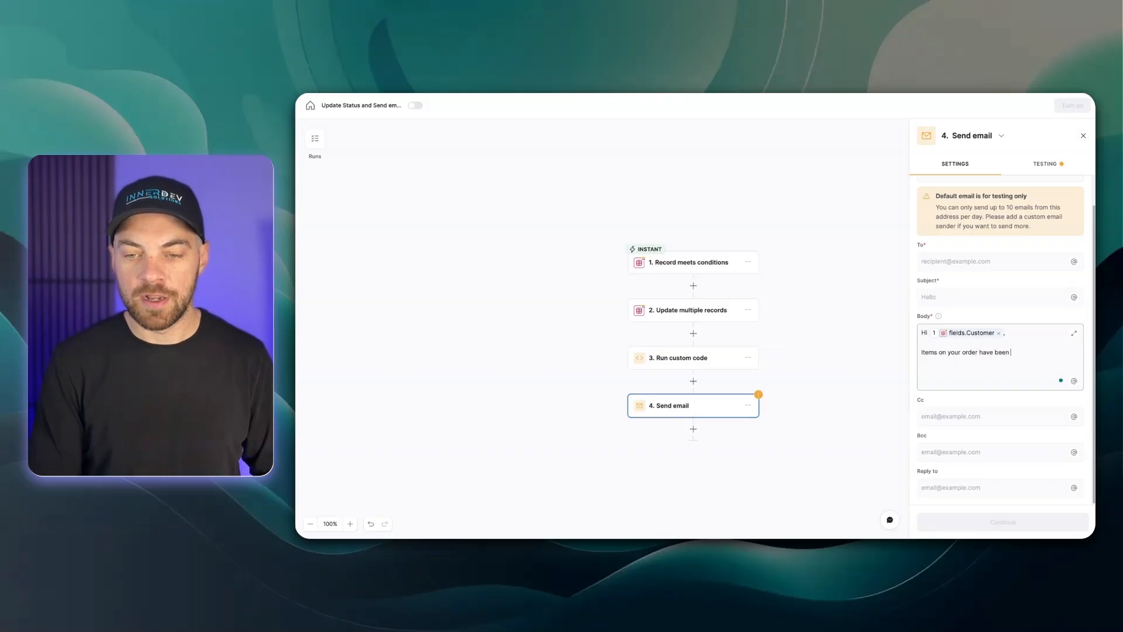
text(updated.)
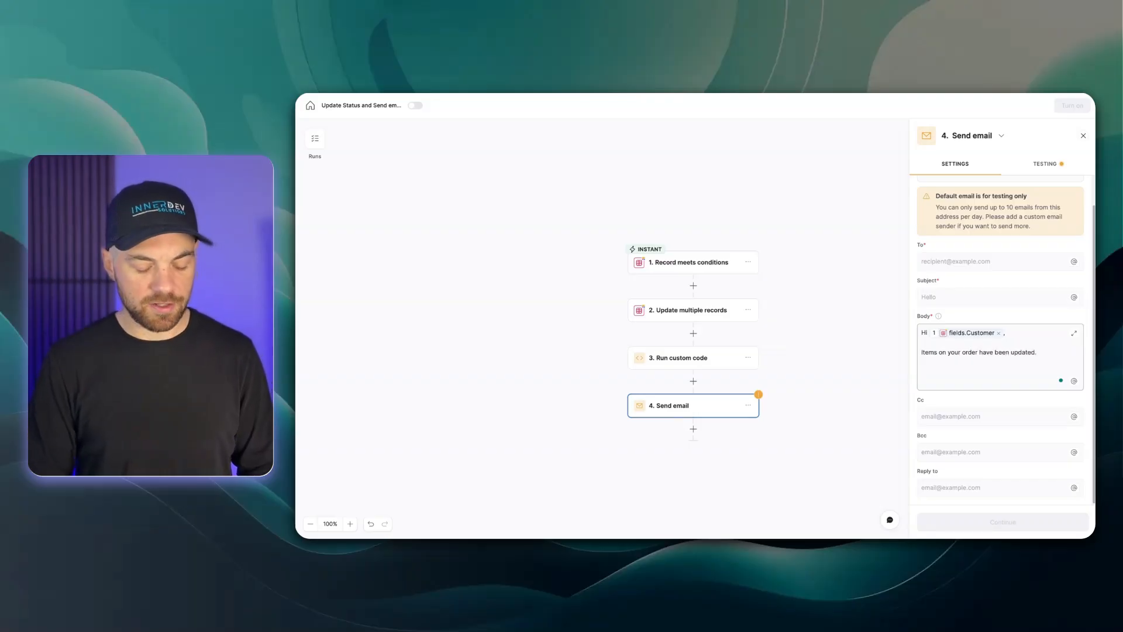
Insert the Run custom code step's output two lines below in the email body
key(Return)
key(Return)
text(@)
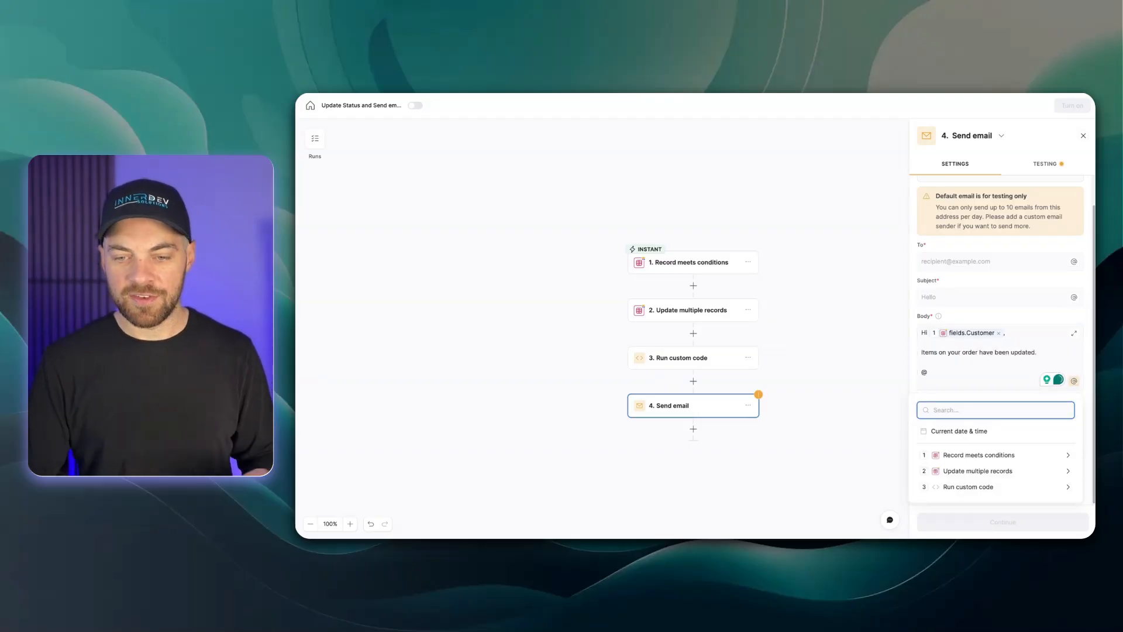
click(973, 491)
click(949, 458)
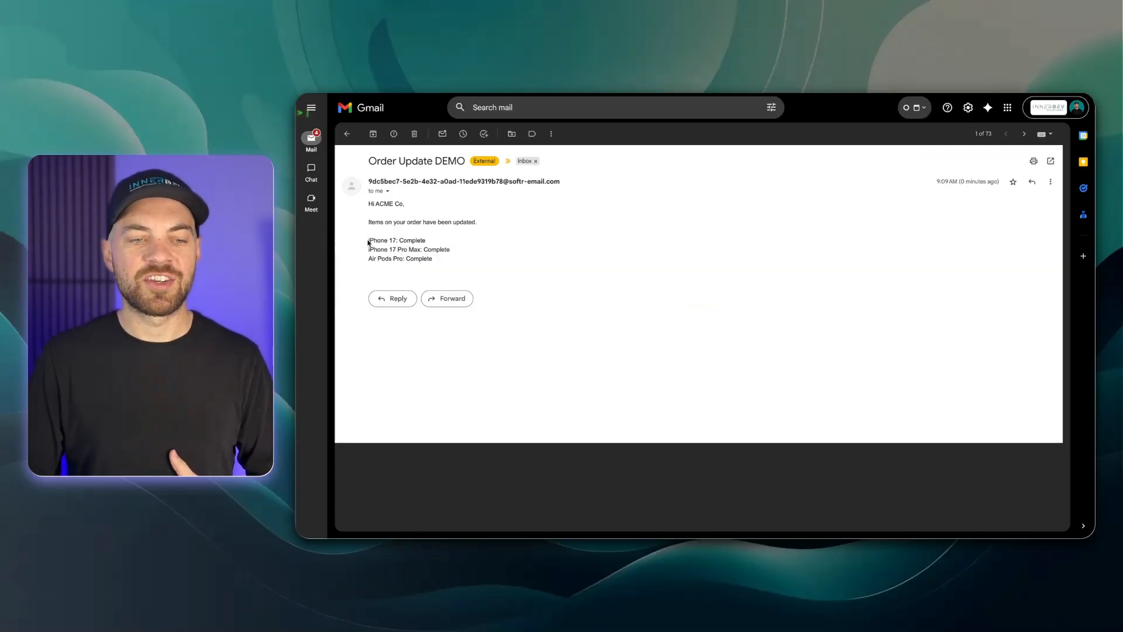
In Gmail, review the item list in the received Order Update DEMO email
drag(373, 241, 430, 243)
click(447, 266)
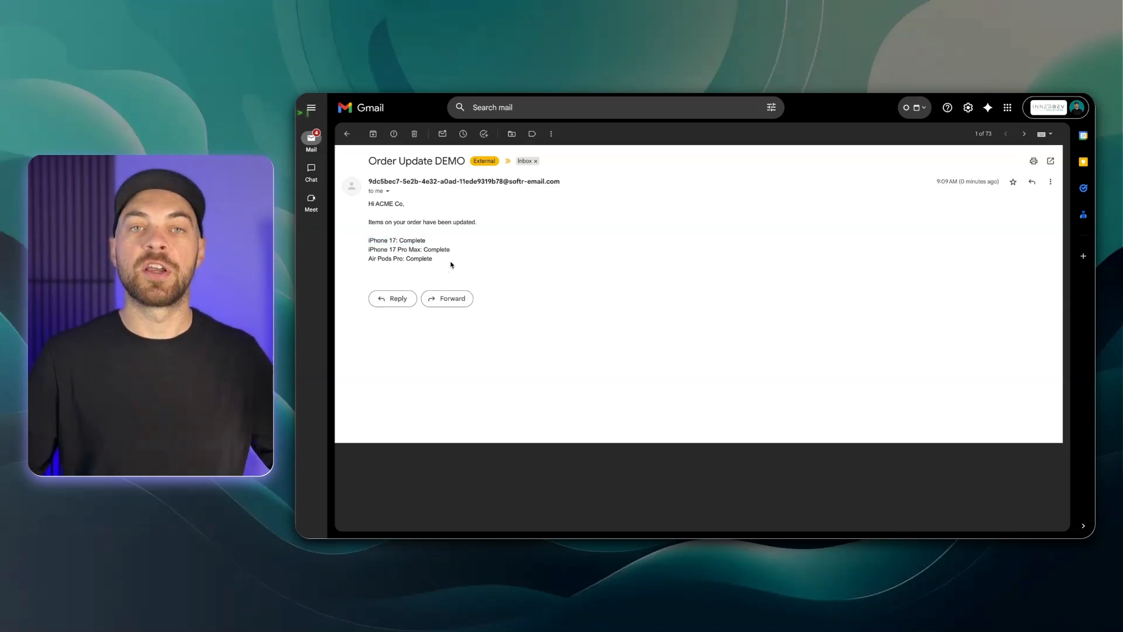
drag(434, 258, 346, 244)
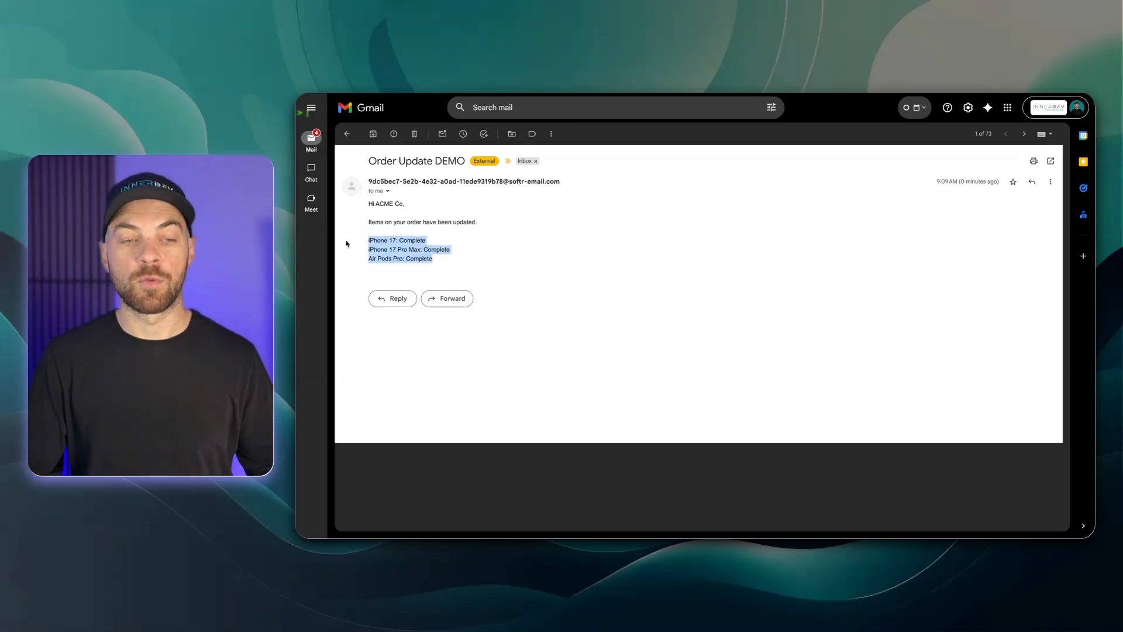
click(476, 237)
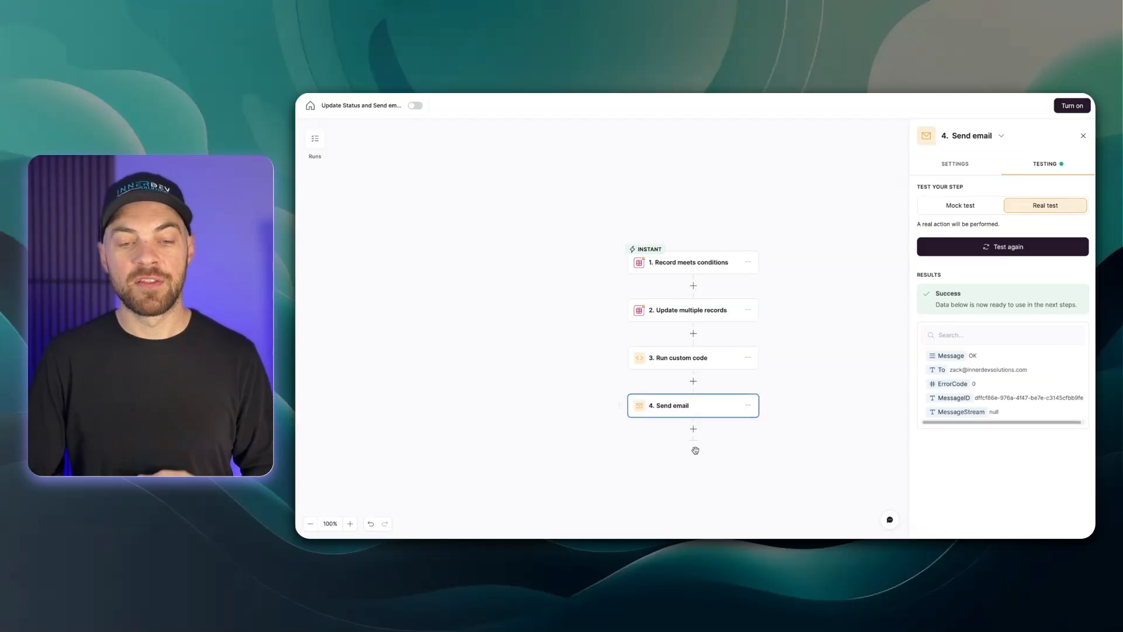
click(694, 431)
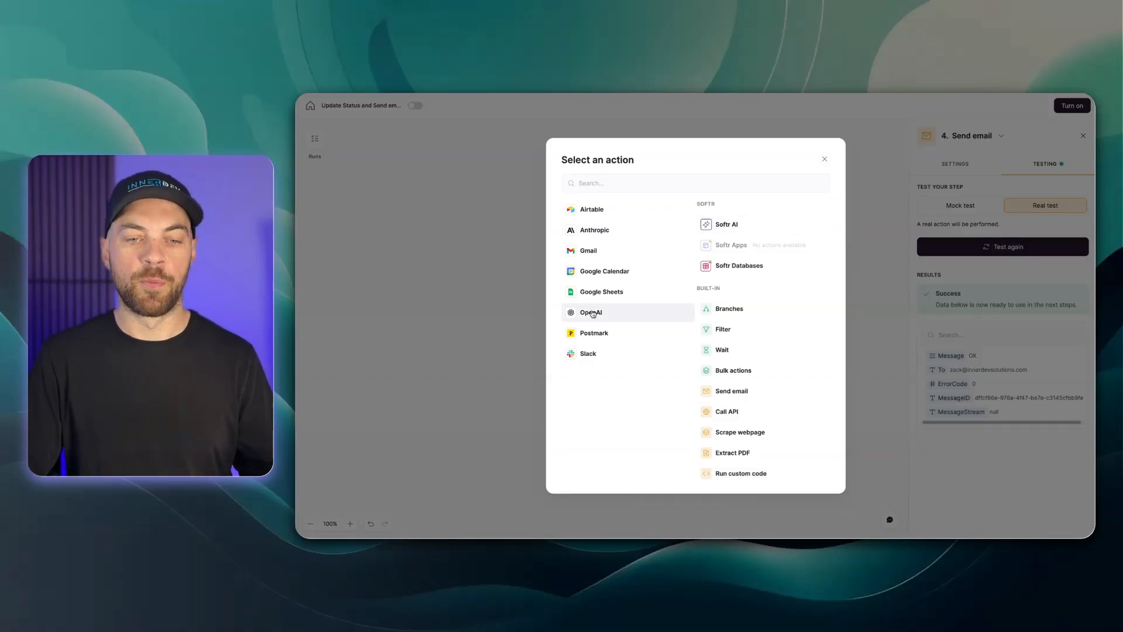
click(726, 225)
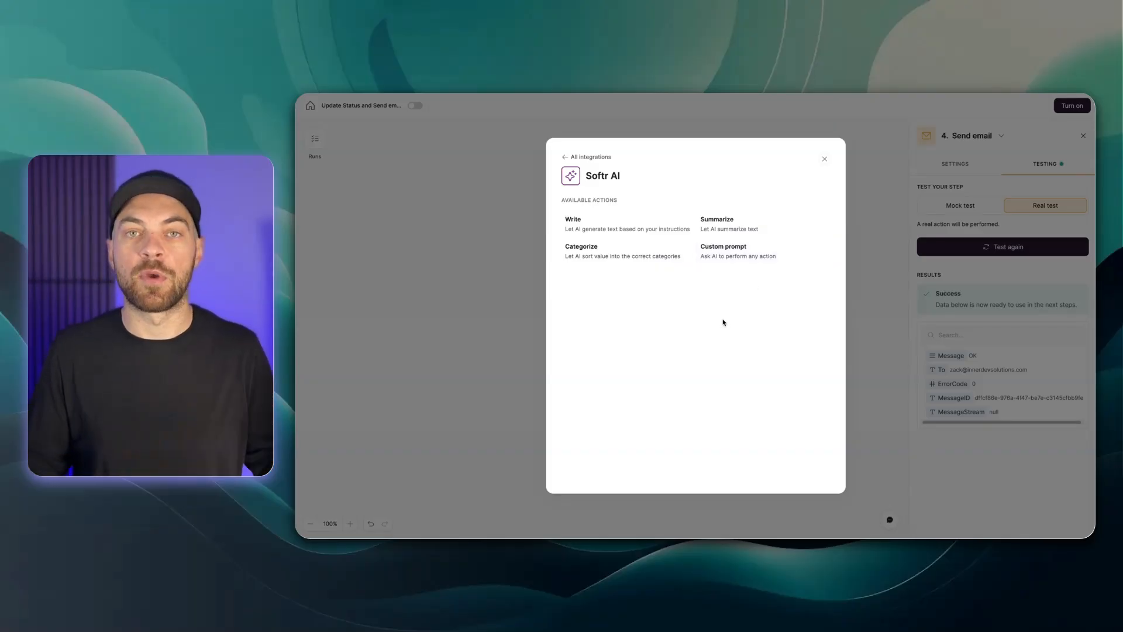
key(Escape)
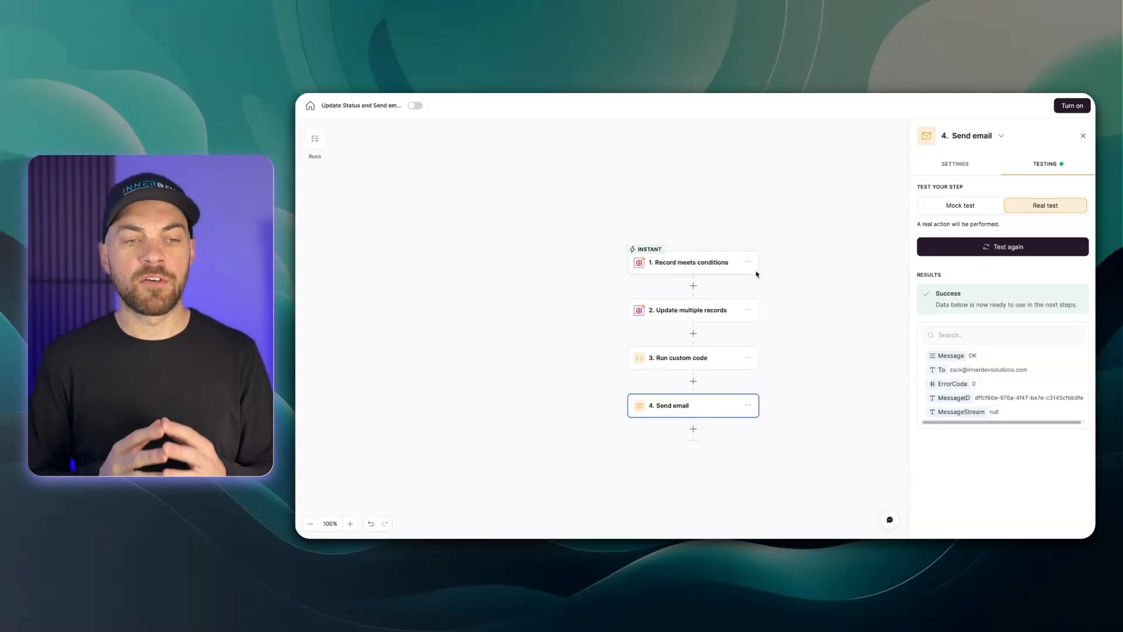